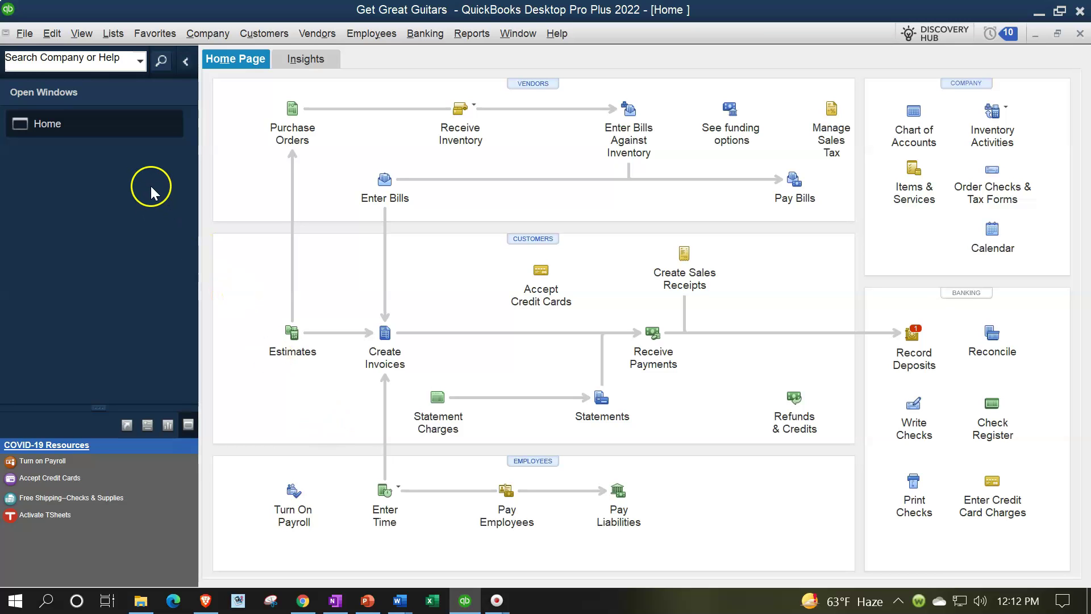
- Create a new Service item in the item list, named with the first instructor's first name followed by "Guitar Lessons"
left_click(112, 39)
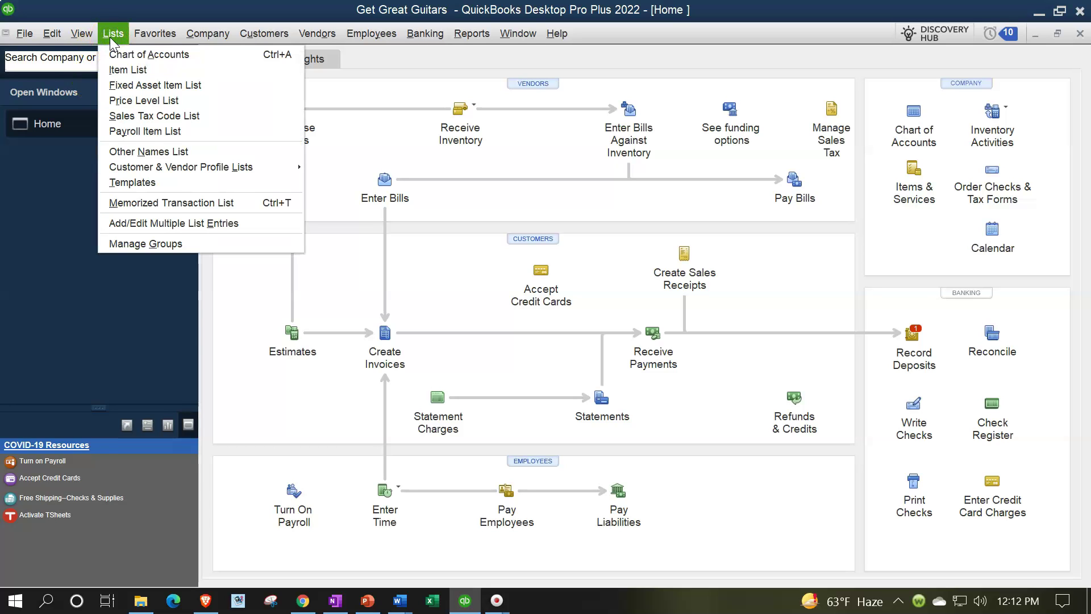
left_click(112, 67)
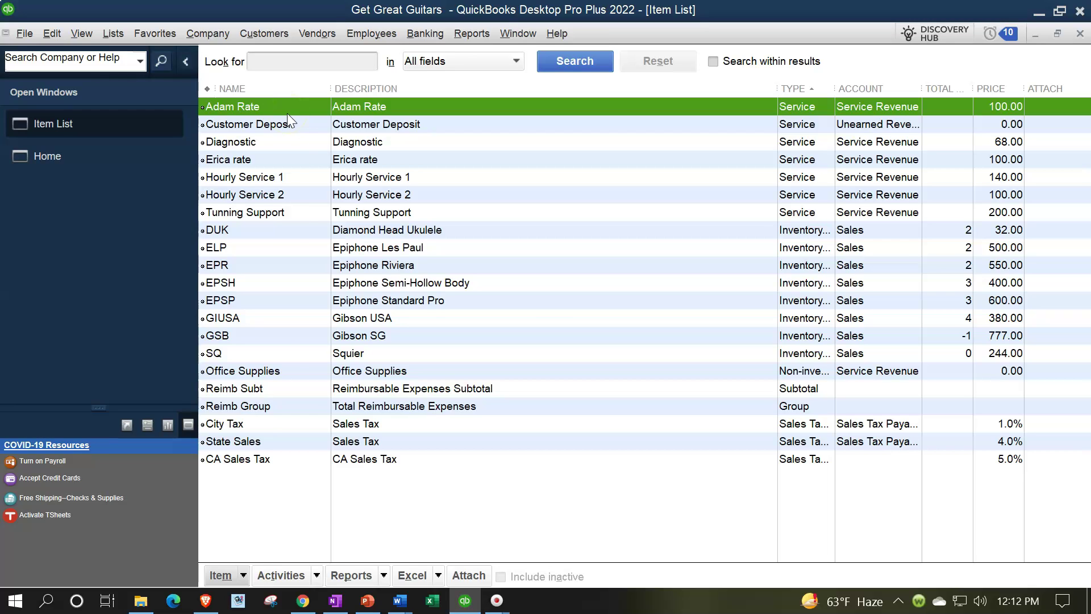
left_click(242, 575)
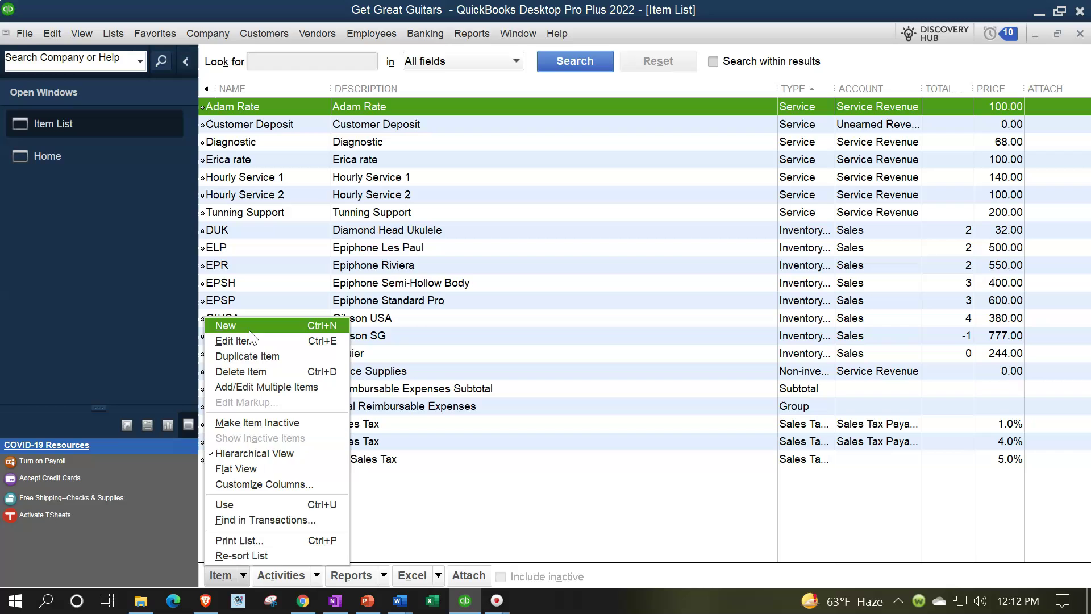
key("Escape")
left_click(242, 571)
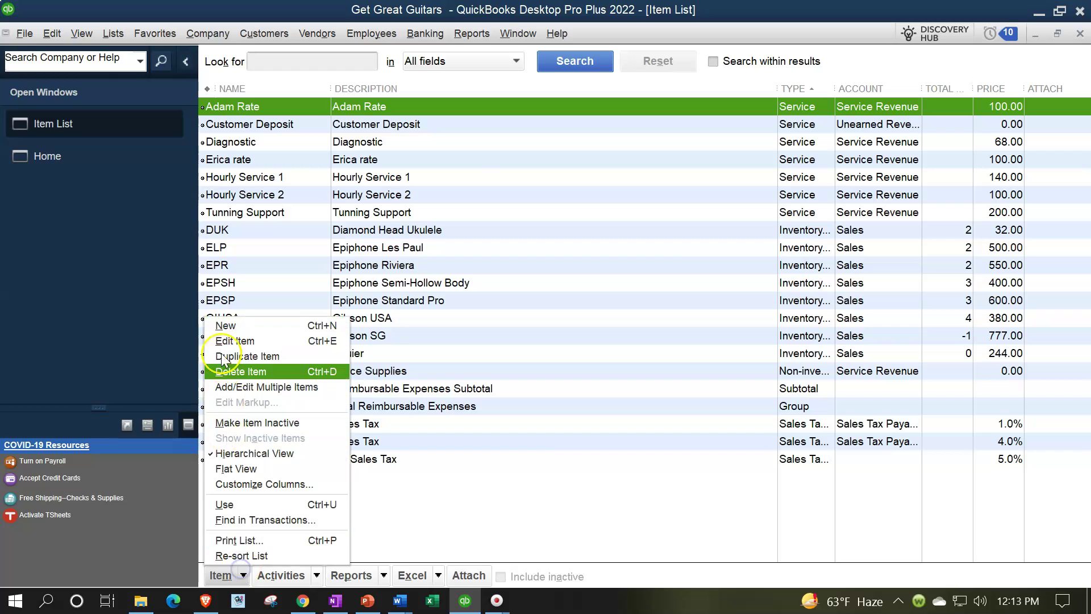
left_click(222, 326)
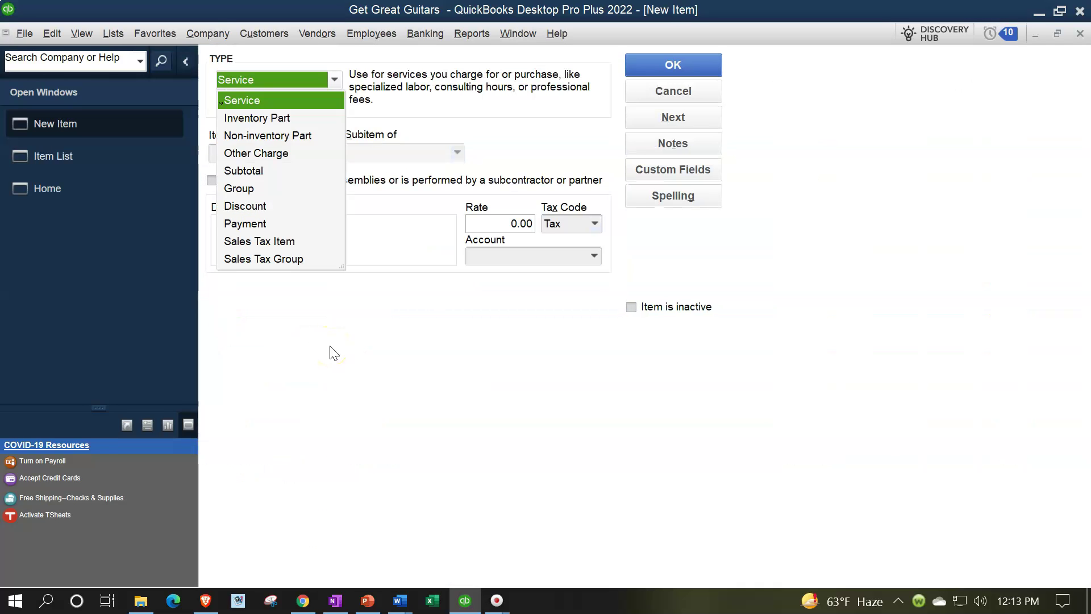
key("Tab")
type("A")
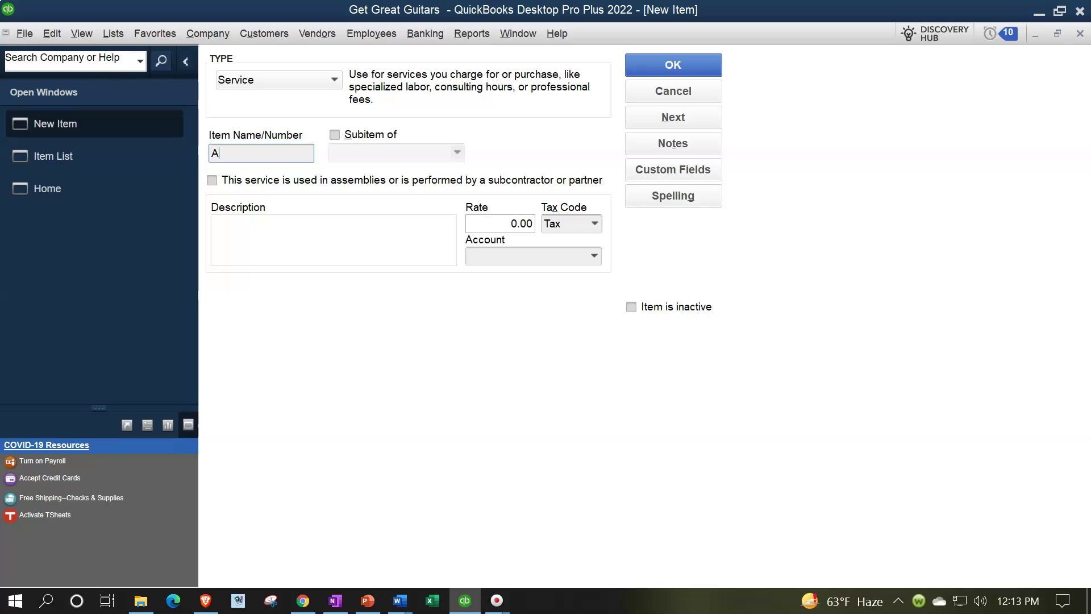
type("dam Guitar Lessons")
- Copy the new service item's full name into its description
key("ctrl+shift+Left")
key("ctrl+shift+Left")
key("ctrl+shift+Left")
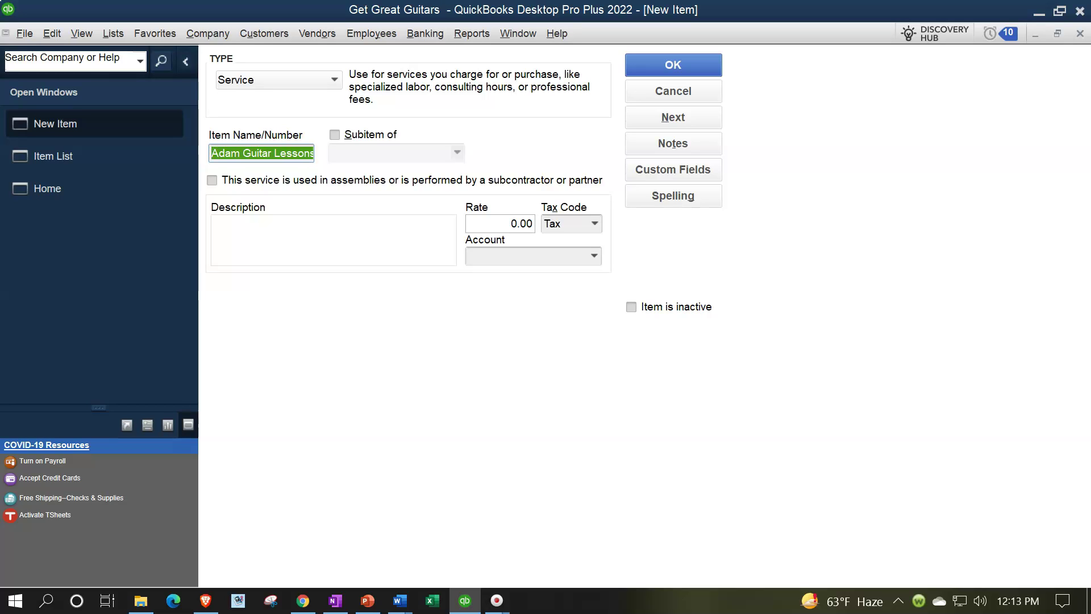
key("ctrl+c")
key("Tab")
key("Tab")
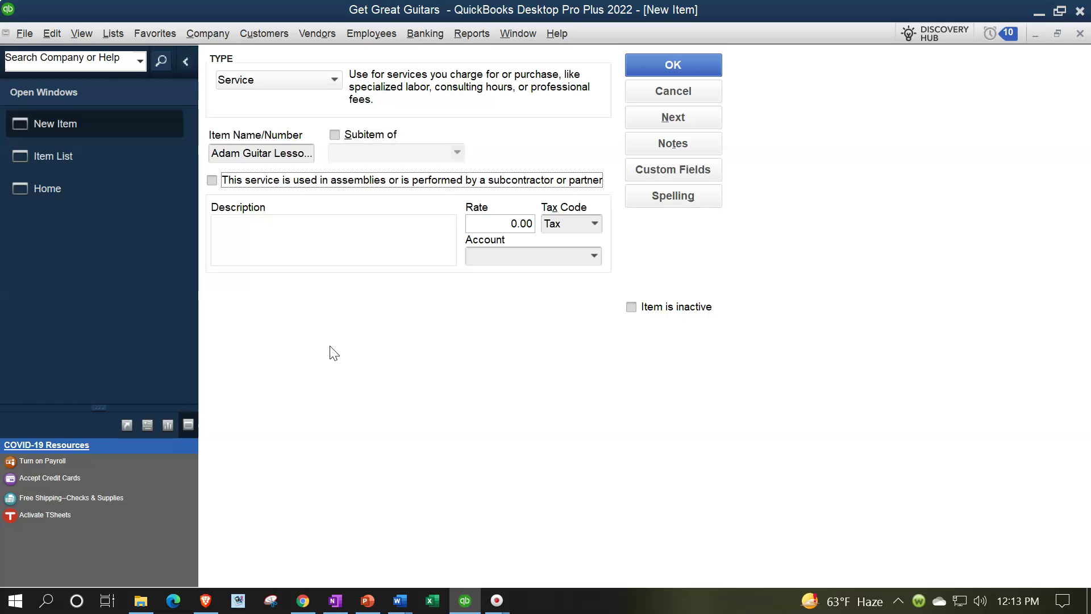
key("Tab")
key("ctrl+v")
- Set the item's rate to 75, tax code to Non and account to Service Revenue, saving it and starting another item
key("Tab")
type("75")
key("Tab")
type("Non")
key("Tab")
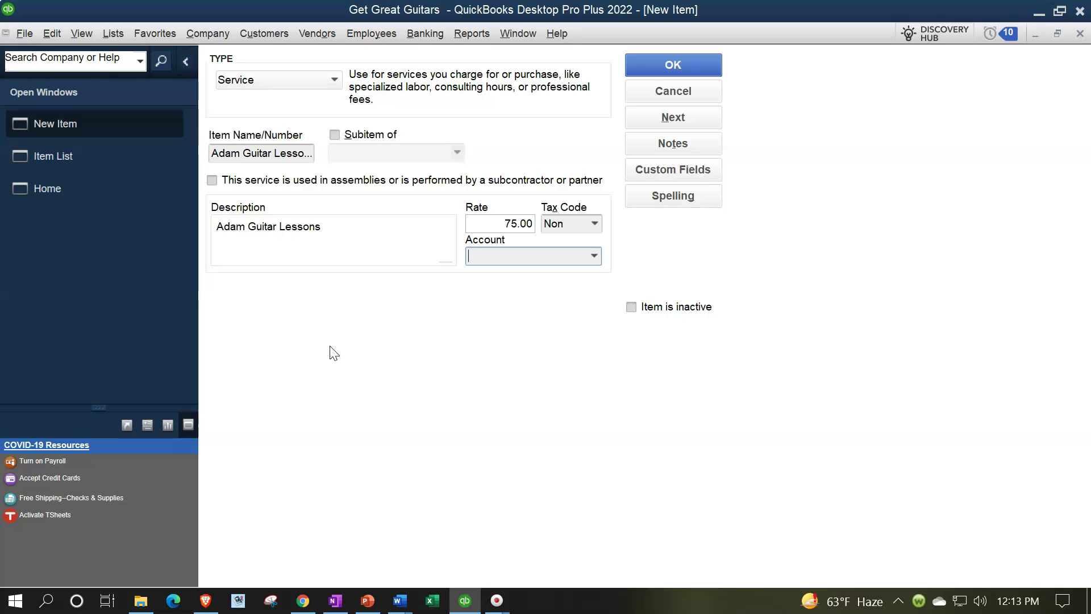
type("Service Revenue")
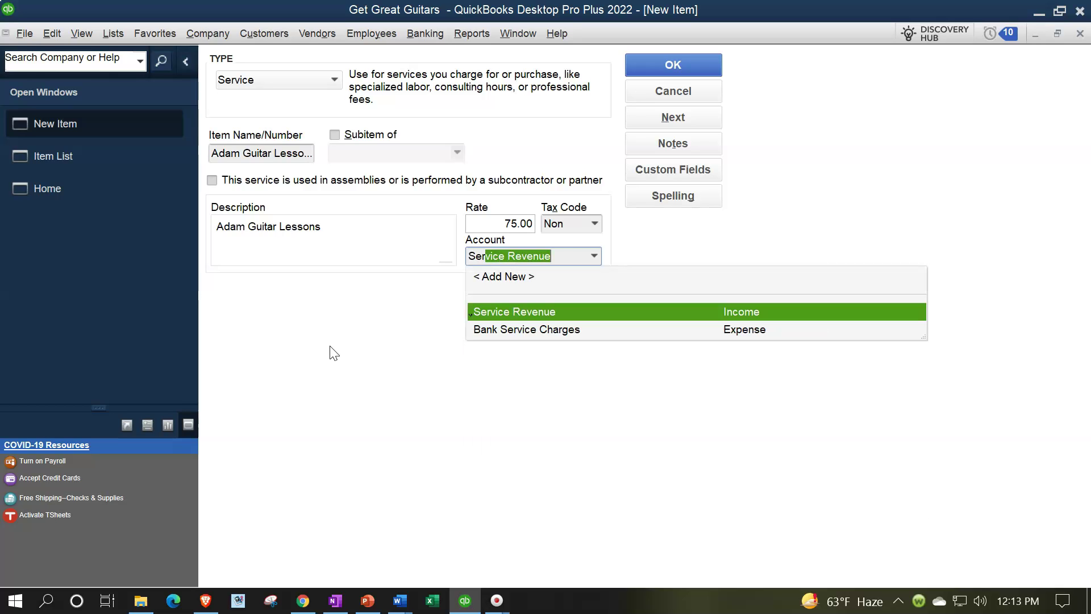
key("Tab")
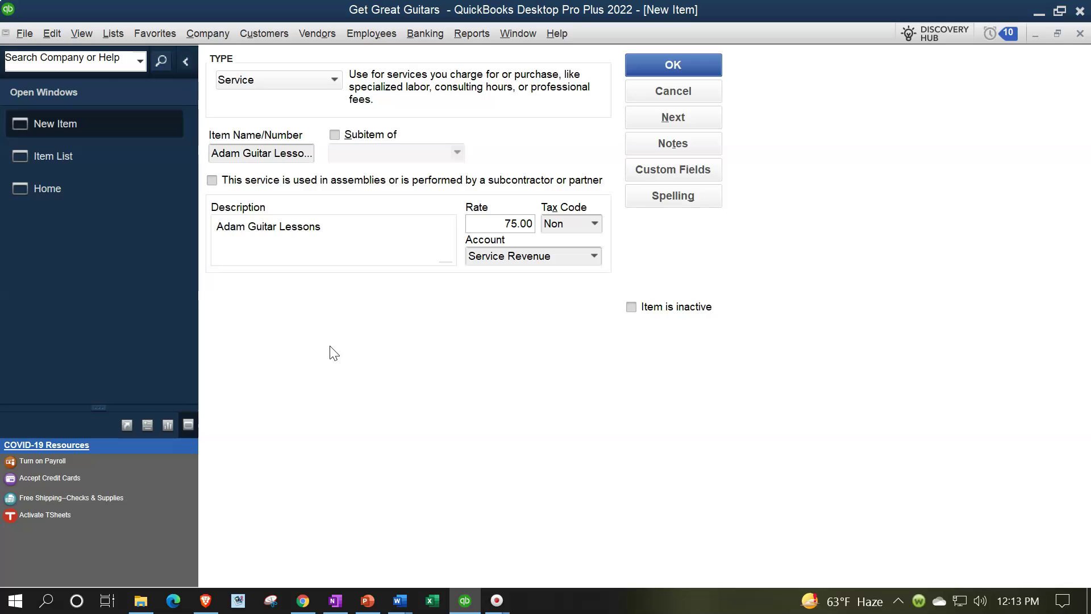
left_click(655, 123)
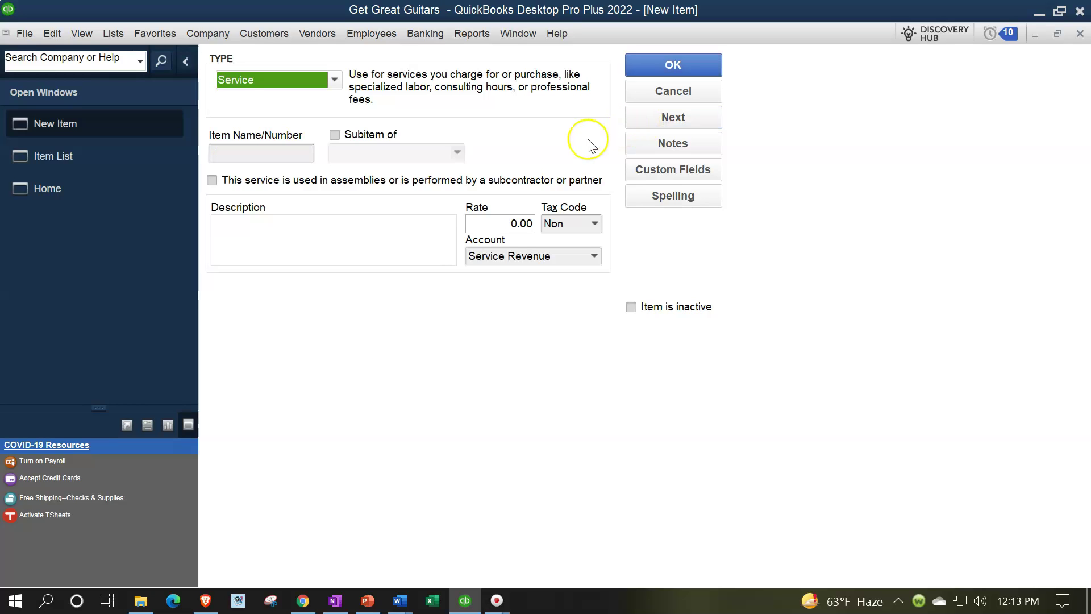
- Name the second Service item with the other instructor's first name plus "Guitar Lessons" and copy that name into the description
key("Tab")
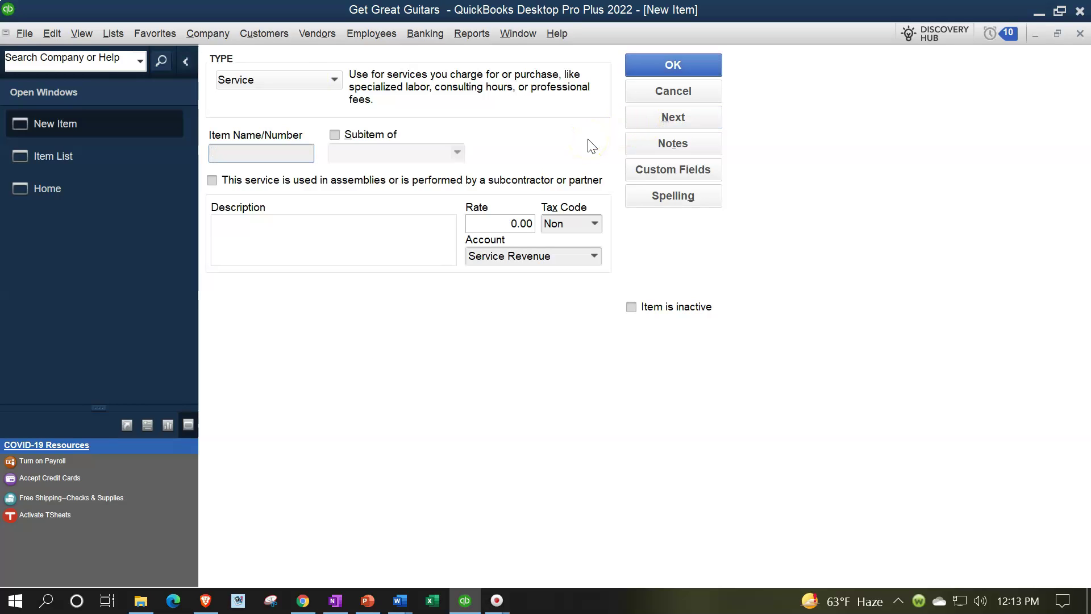
type("Erica Guitar Lessons")
key("Tab")
key("Tab")
key("Tab")
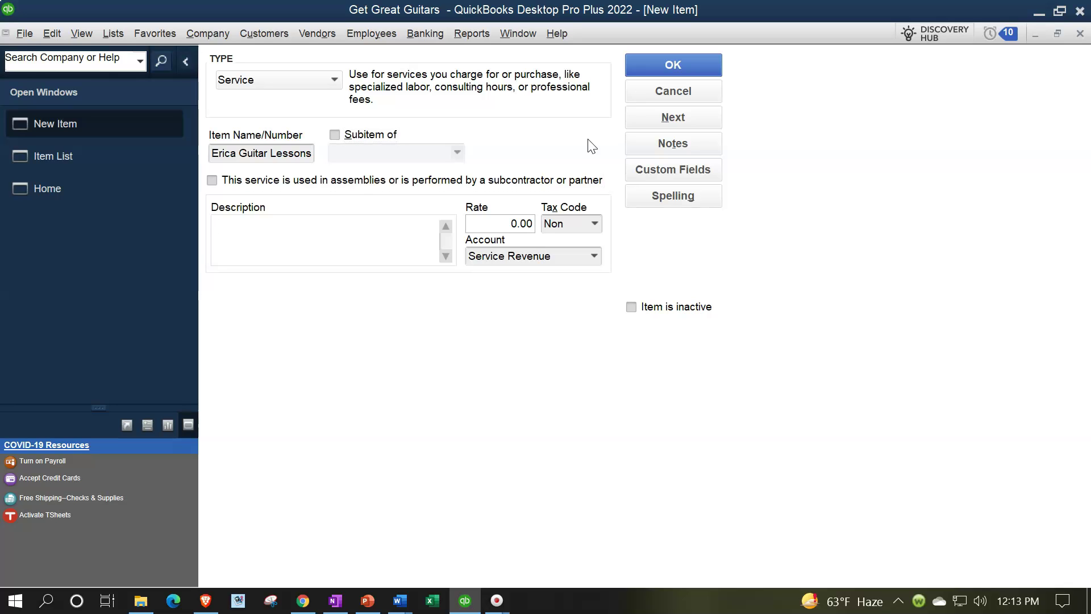
left_click_drag(213, 152, 341, 151)
key("ctrl+c")
left_click(316, 251)
key("ctrl+v")
- Set the second lesson item's rate to 115, keep tax code Non and account Service Revenue, and save it
key("Tab")
type("115")
key("Tab")
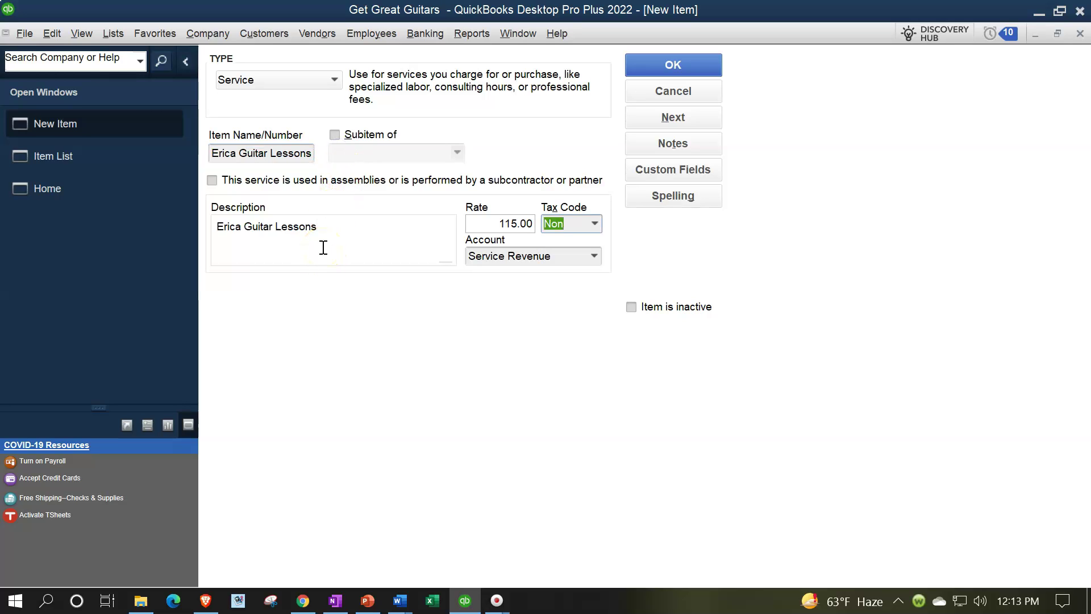
key("Tab")
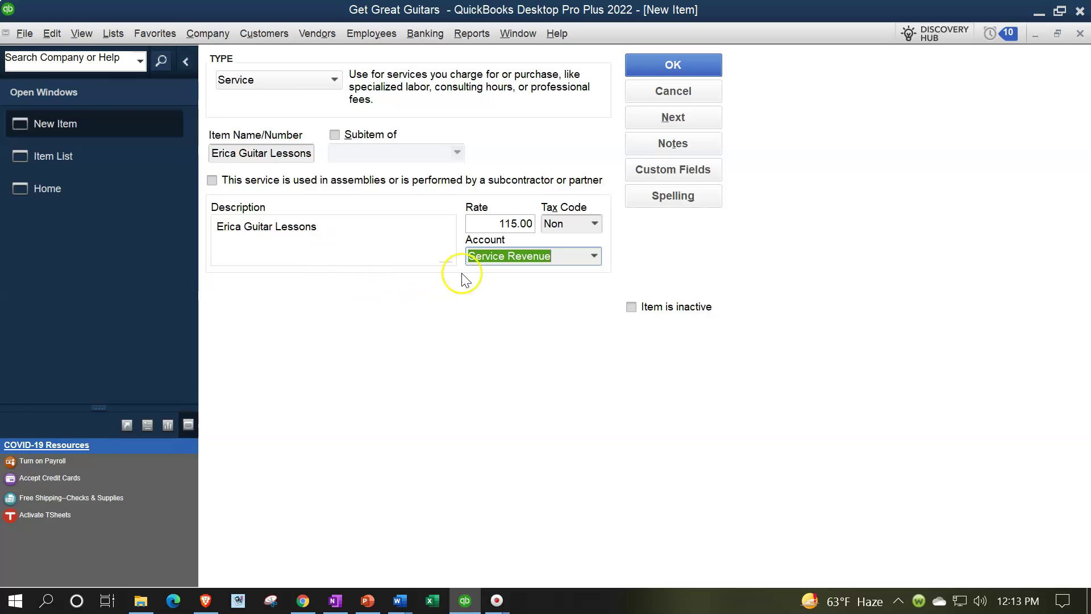
left_click(649, 72)
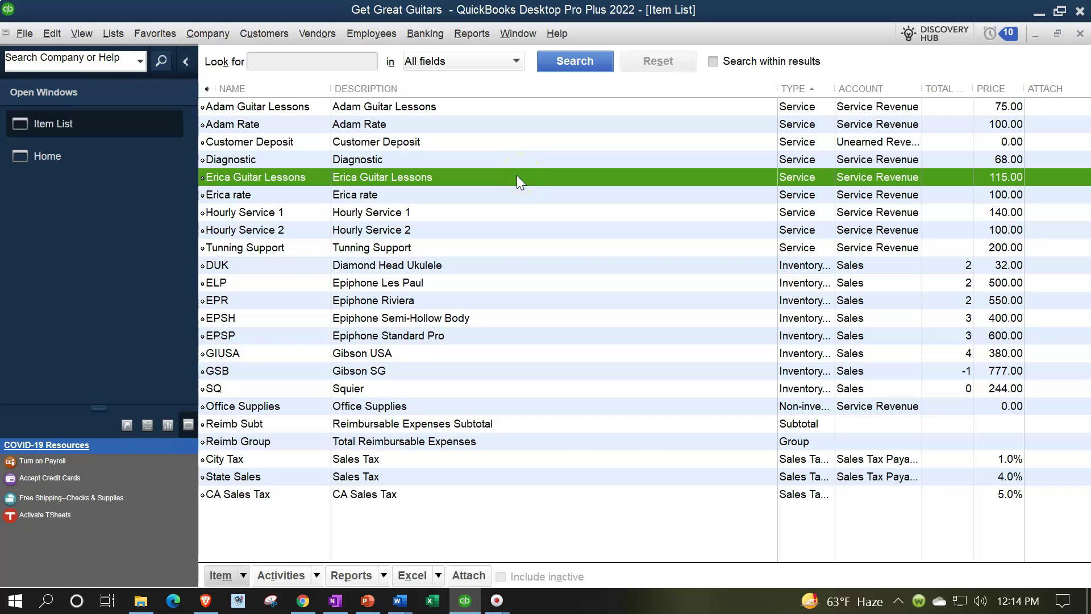
- Open a weekly timesheet from the home page and choose the first instructor, listed as an employee, as its name
left_click(39, 160)
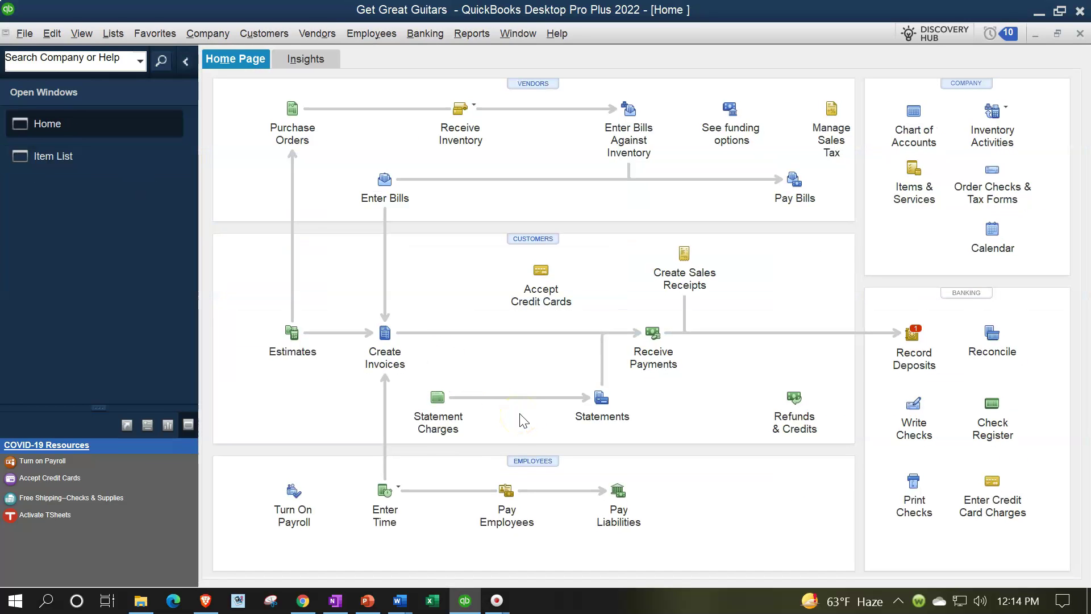
left_click(399, 493)
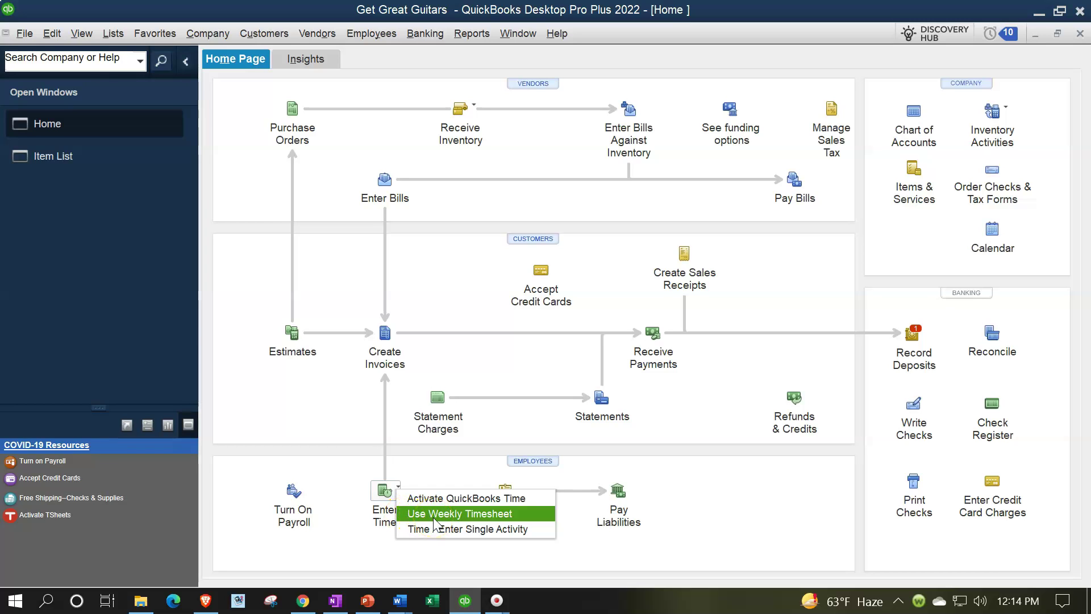
left_click(464, 515)
left_click(463, 516)
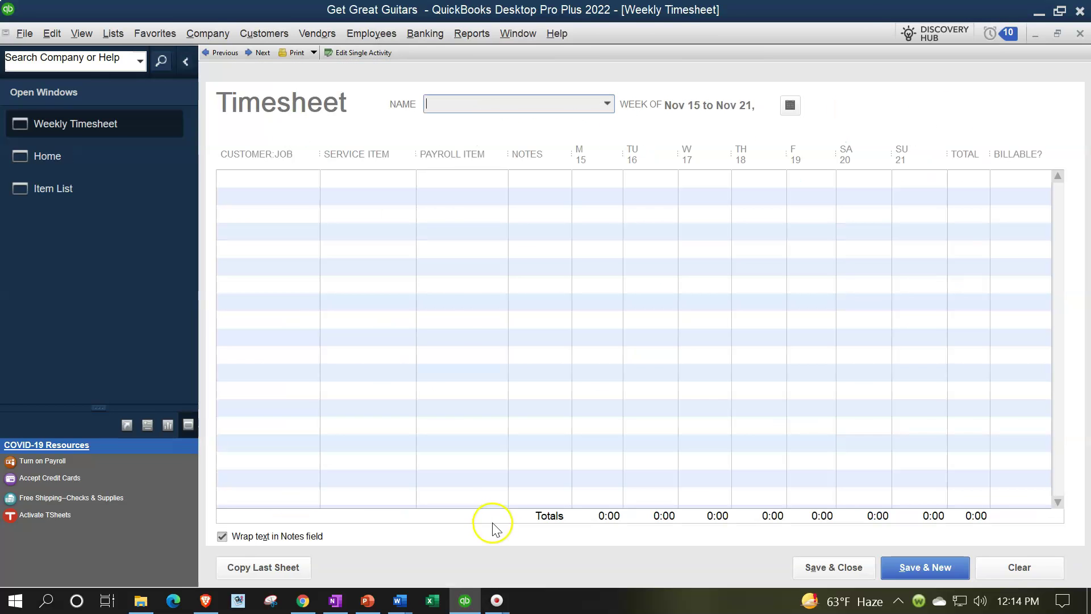
left_click(616, 108)
type("Adam Hamilton")
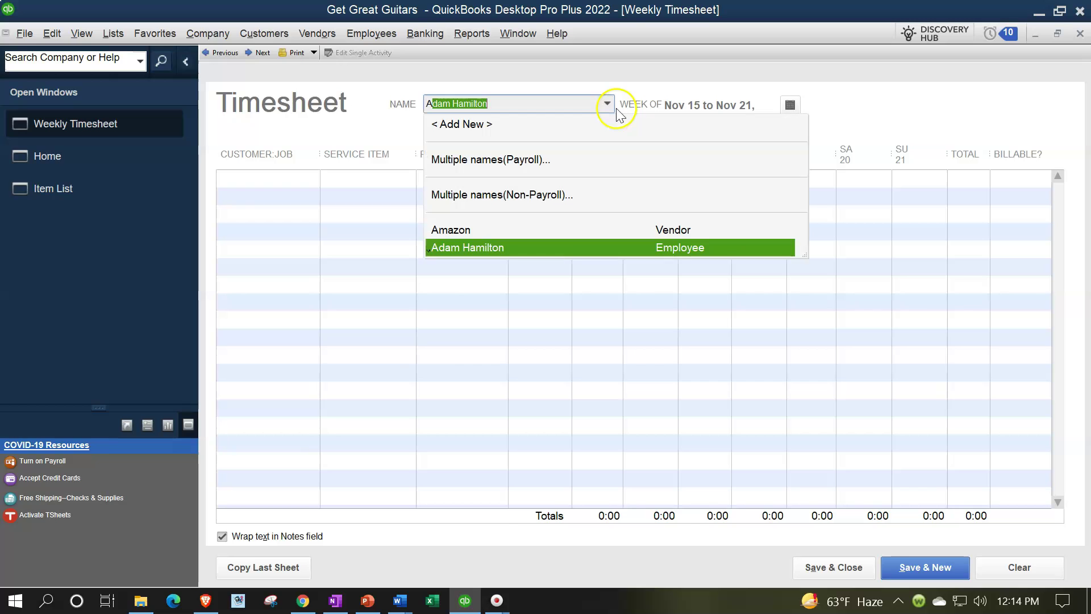
key("Tab")
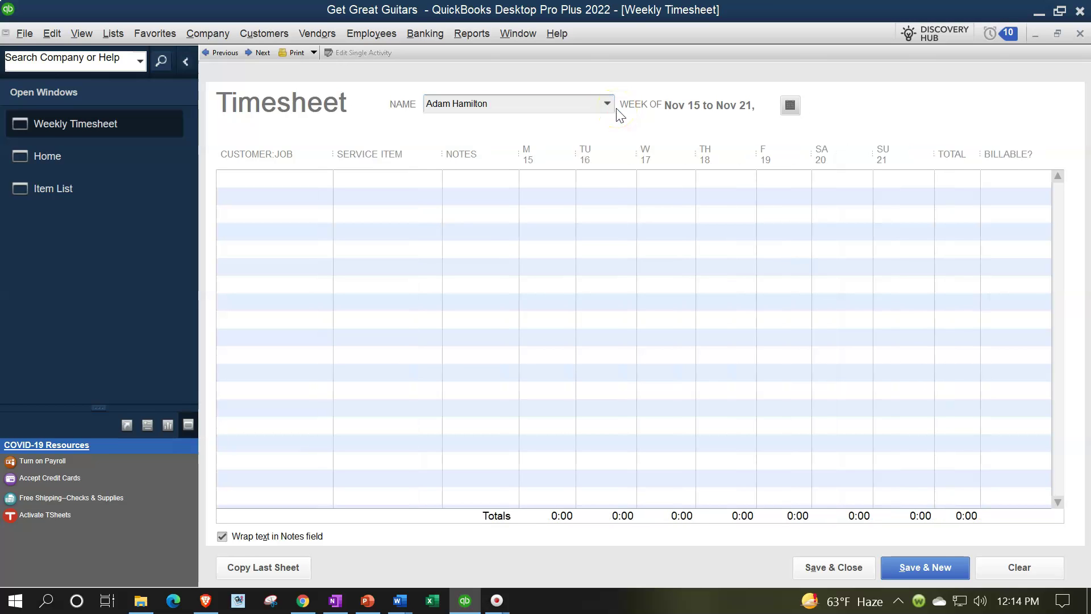
- Set the timesheet week to Feb 21 to Feb 27, 2022 by choosing February 23
left_click(791, 105)
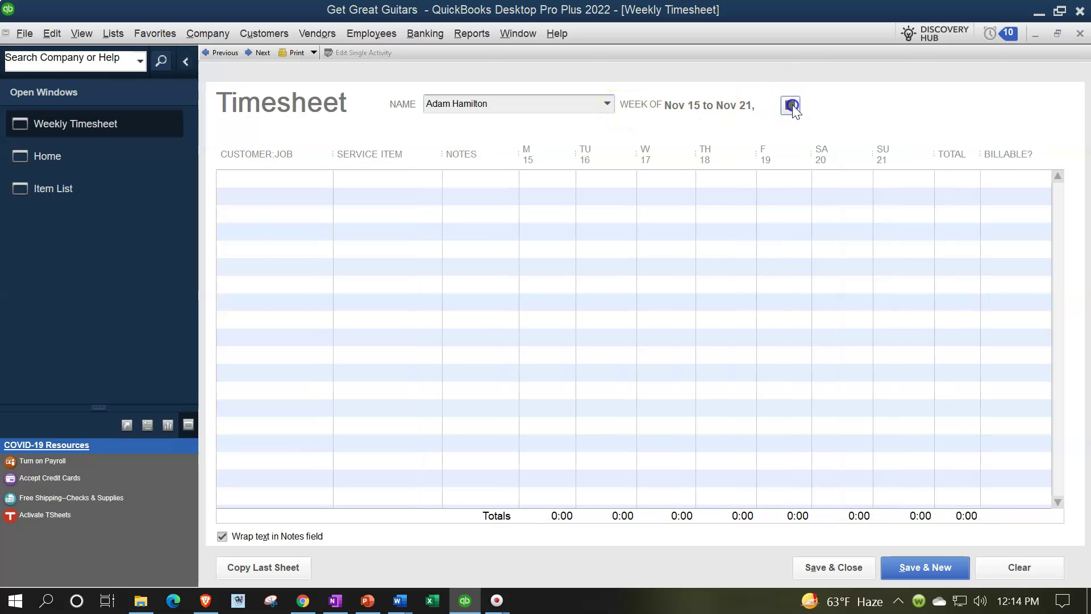
left_click(182, 121)
left_click(182, 121)
left_click(182, 121)
left_click(182, 121)
left_click(182, 121)
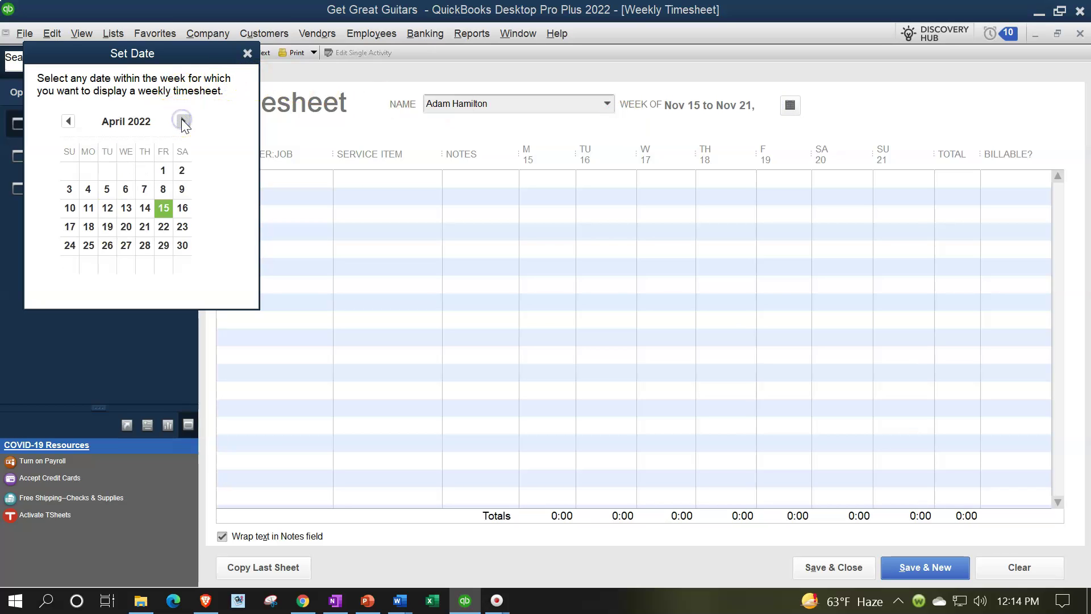
left_click(182, 121)
left_click(68, 121)
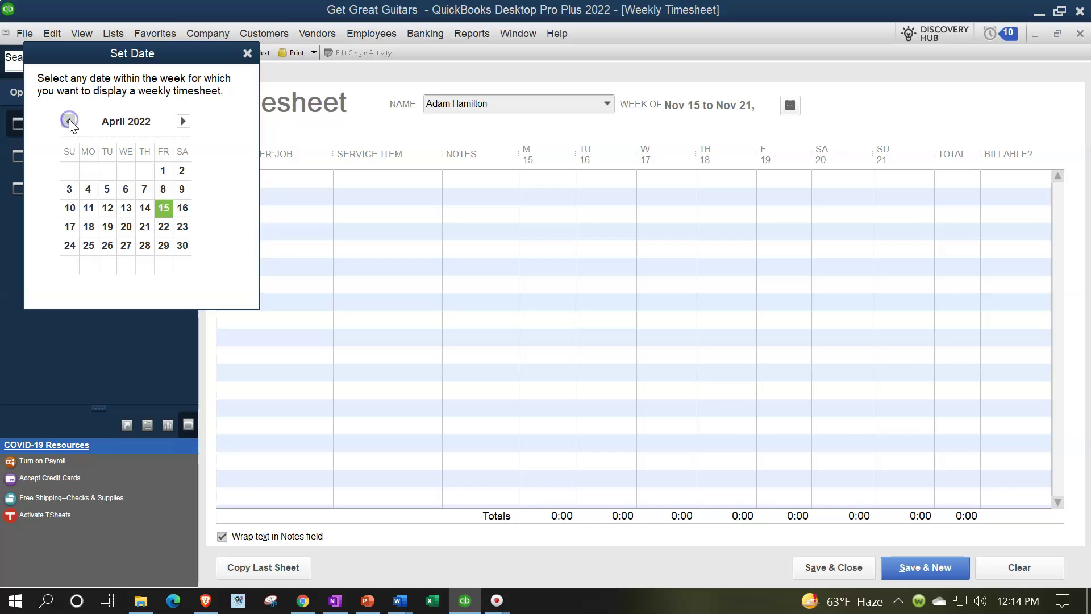
left_click(68, 121)
left_click(68, 121)
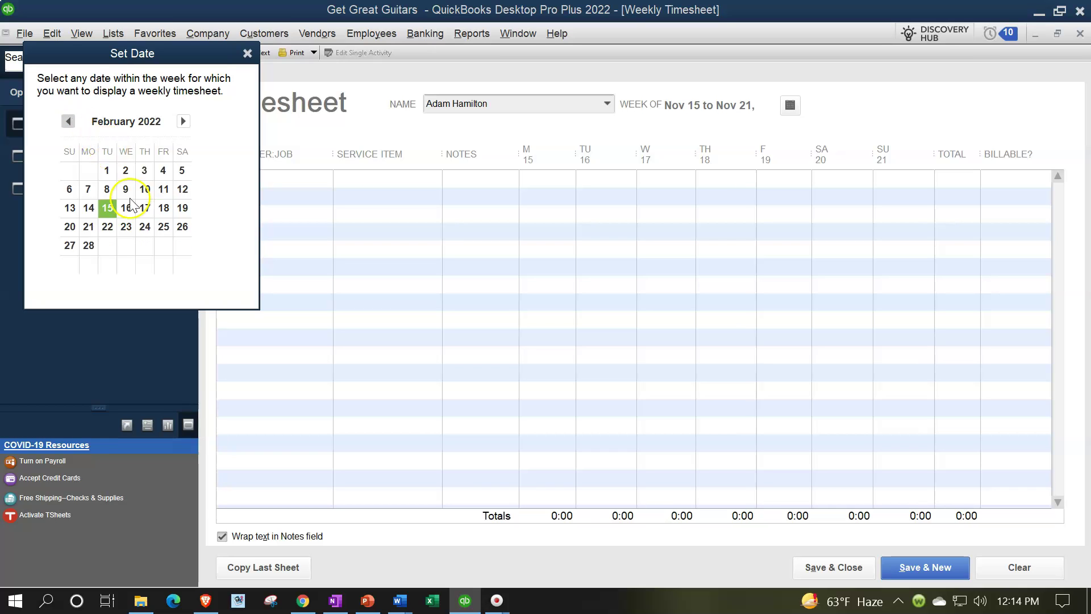
left_click(126, 227)
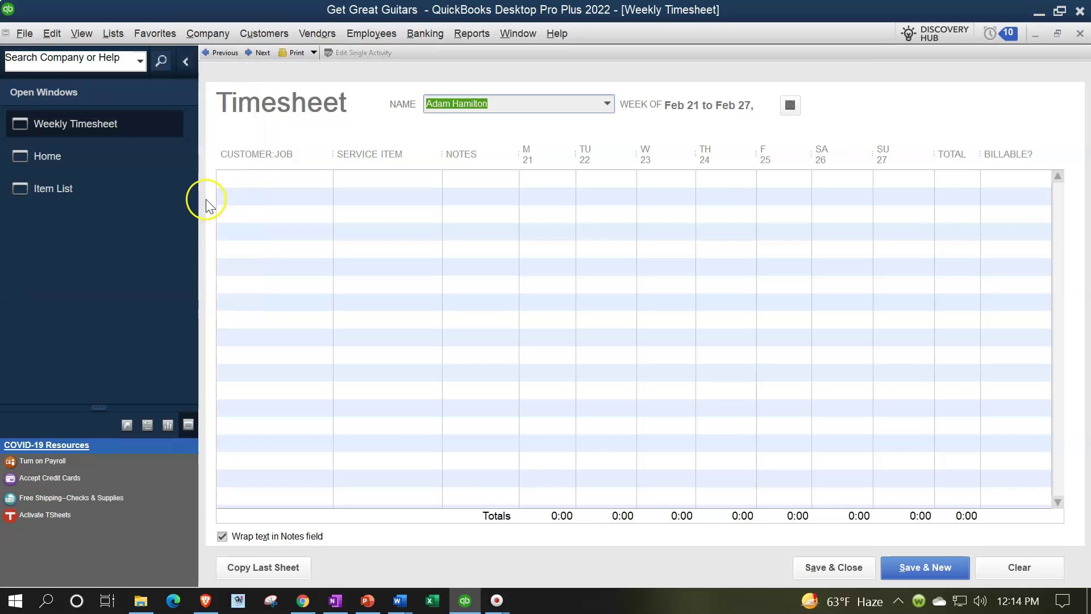
- Enter Customer 1 as the customer in the first timesheet row and quick-add it to the customer list
left_click(245, 182)
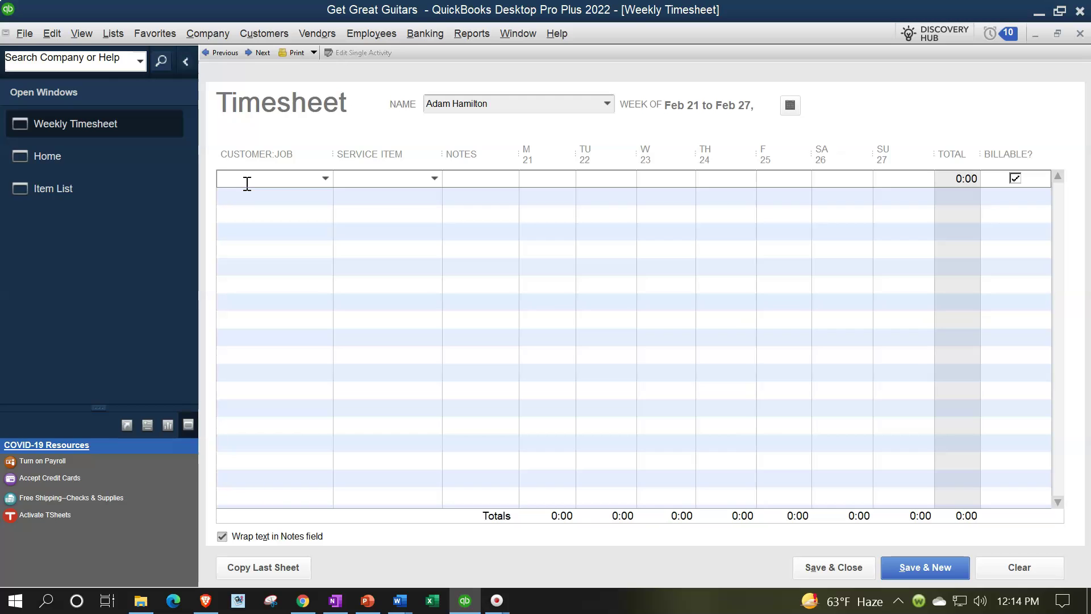
type("C")
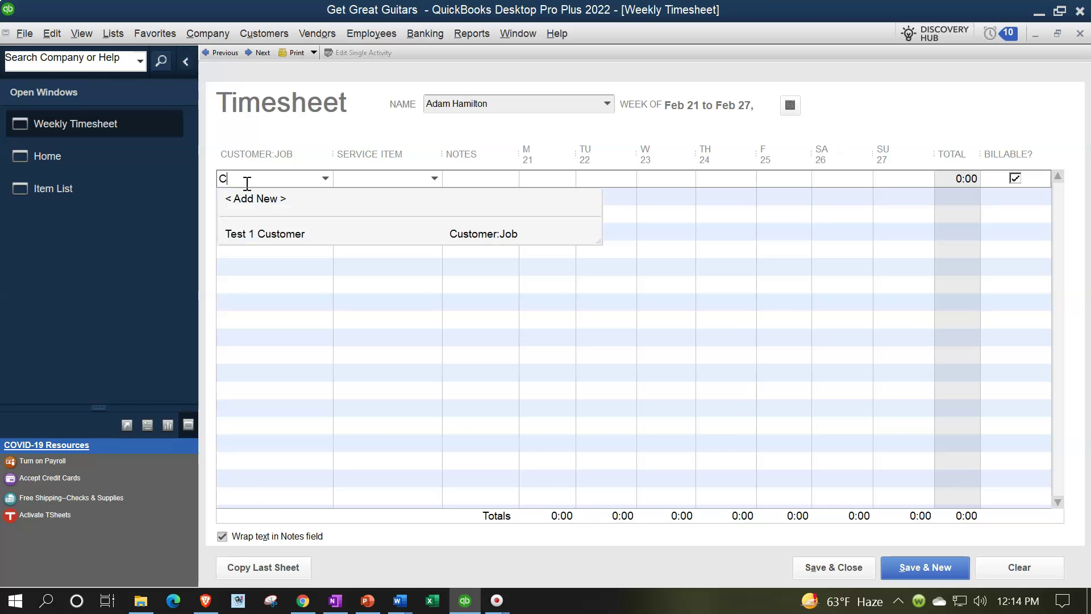
type("ustomer 1")
key("Tab")
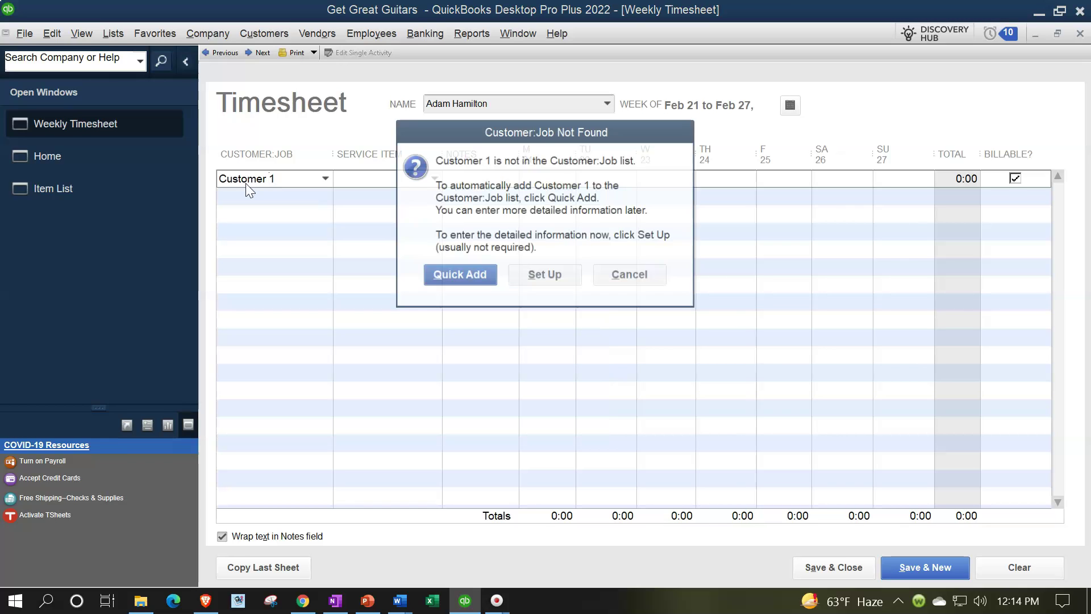
left_click(446, 273)
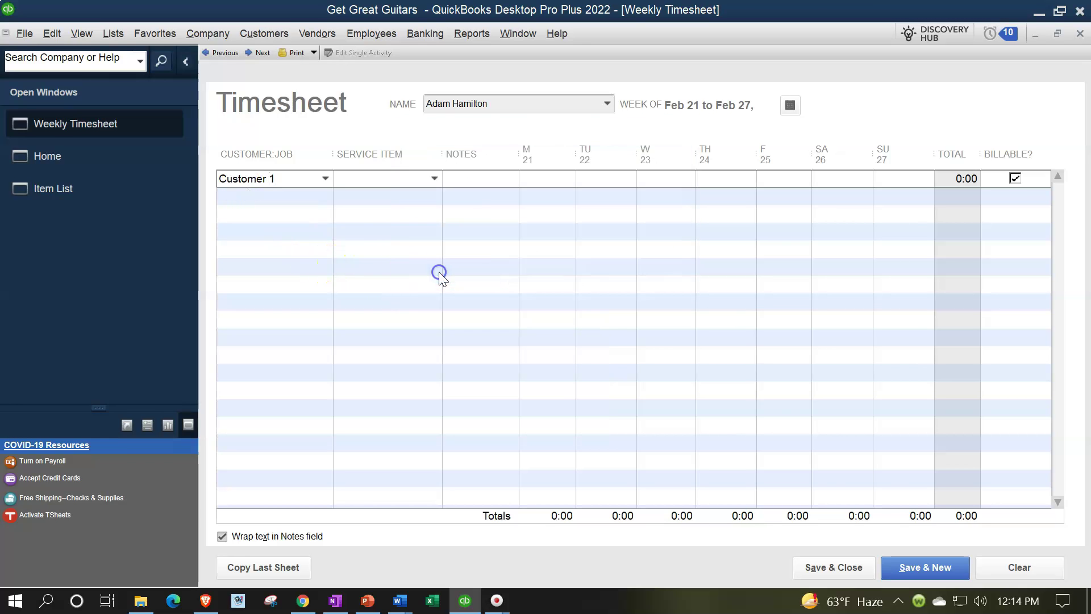
- Collapse the open windows list and assign the first instructor's guitar lessons item to the Customer 1 row
left_click(185, 62)
left_click(243, 179)
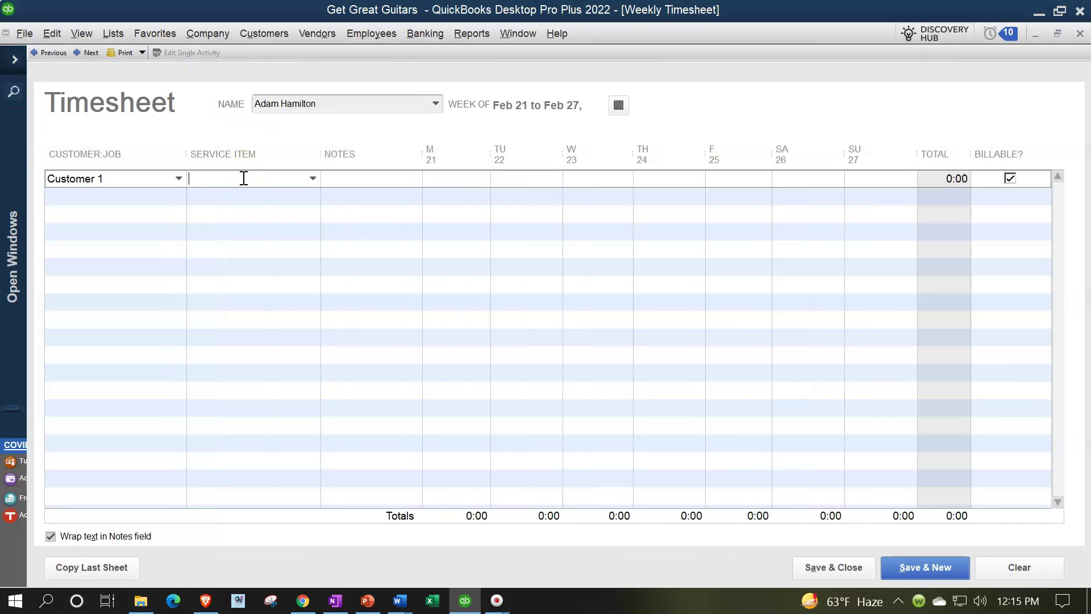
type("Adam Guitar Lessons")
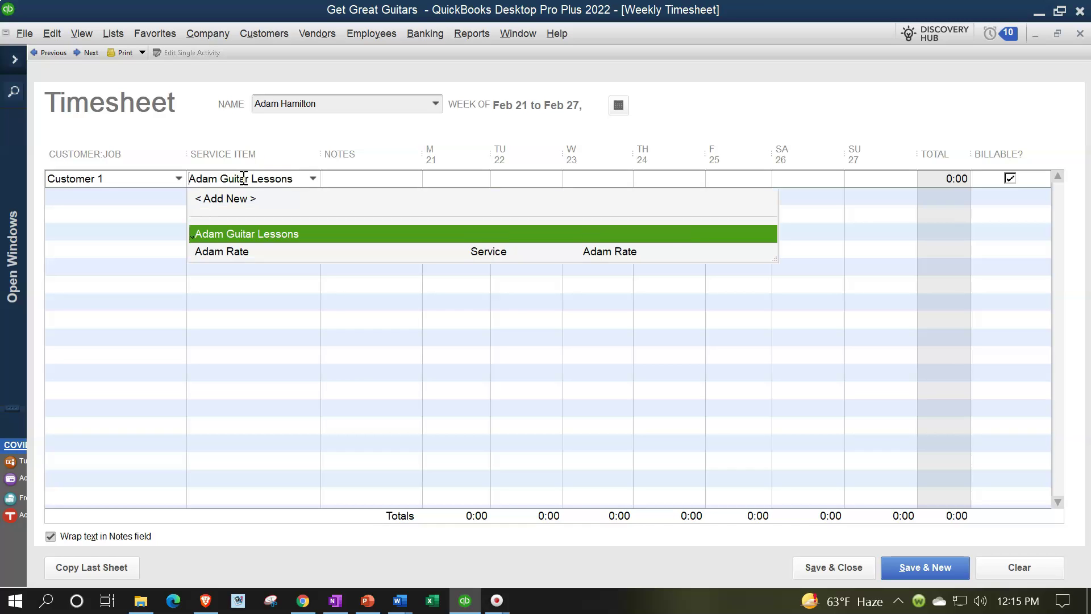
key("Tab")
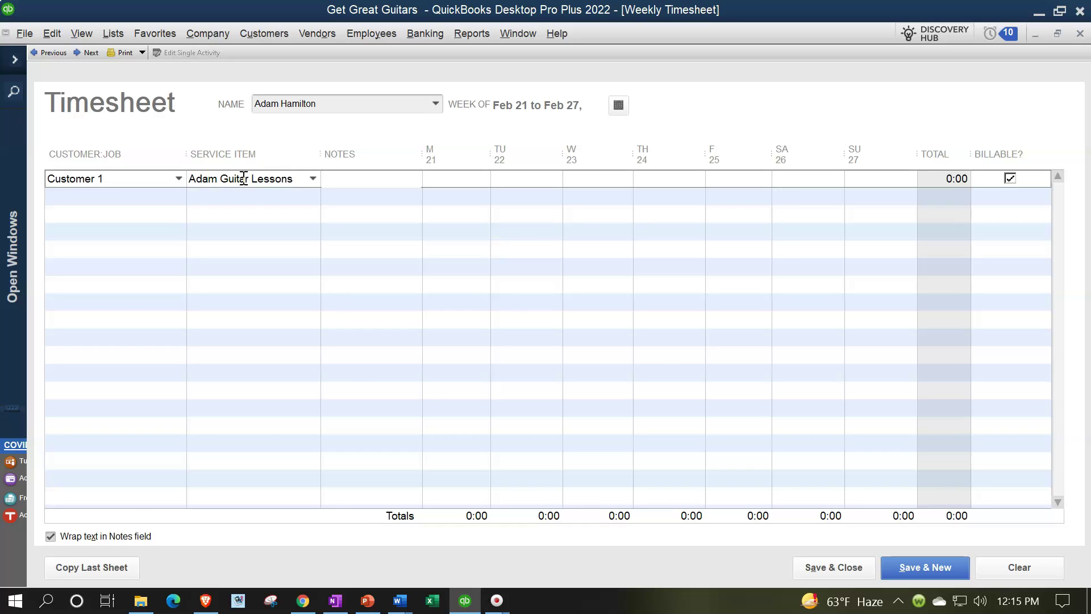
- Record 2 hours each on Monday, February 21 and Wednesday, February 23 in the Customer 1 row
key("Tab")
type("2")
key("Tab")
key("Tab")
type("2")
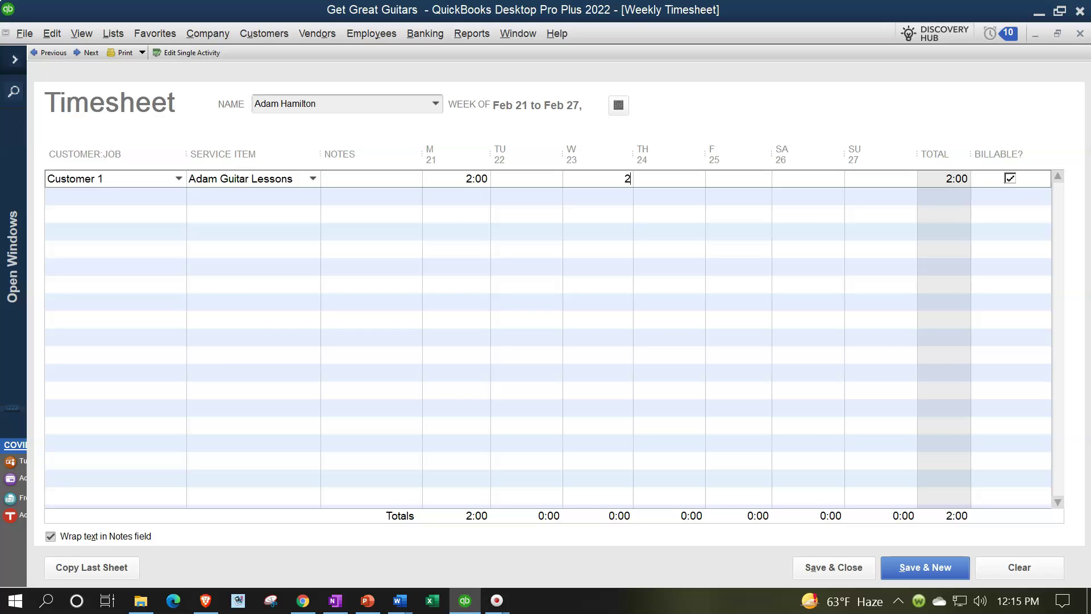
key("Tab")
key("Tab")
key("Tab")
key("Tab")
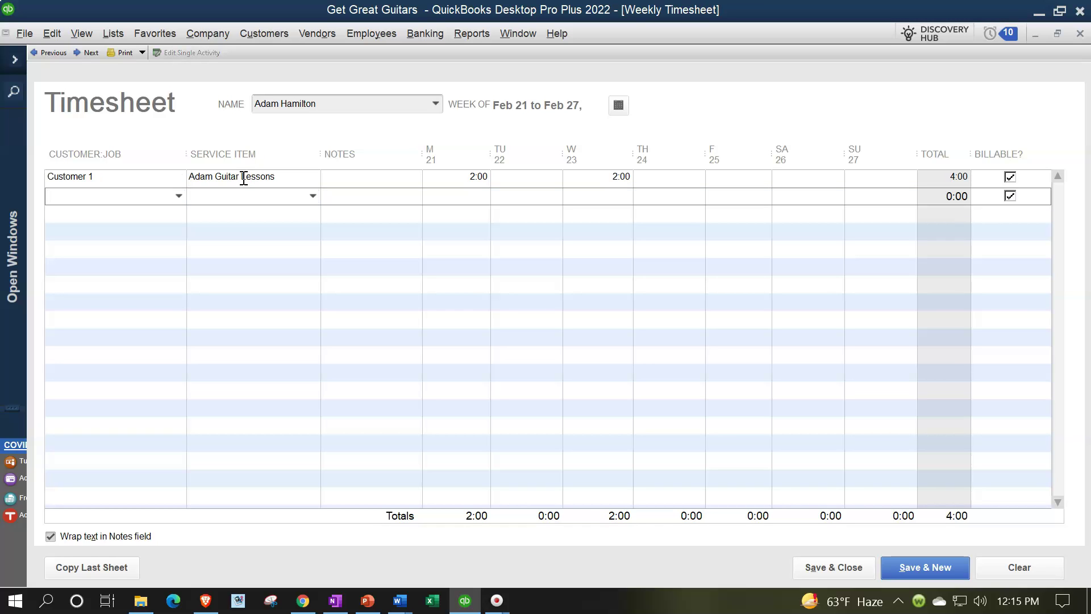
- Enter Customer 2 in the second timesheet row, quick-add it to the customer list and assign the first instructor's guitar lessons item
type("Customer ")
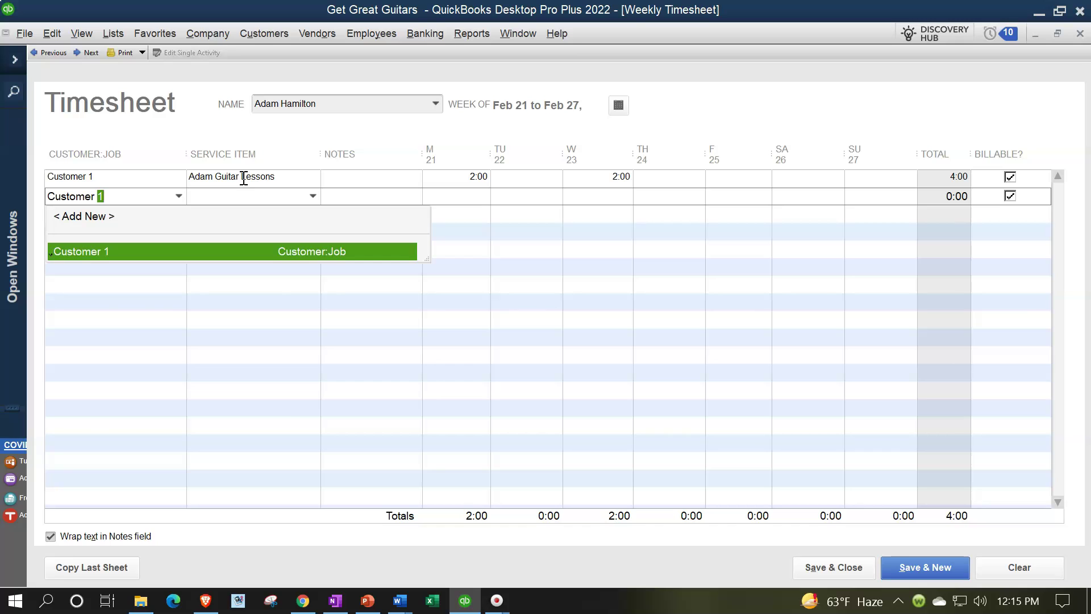
type("2")
key("Tab")
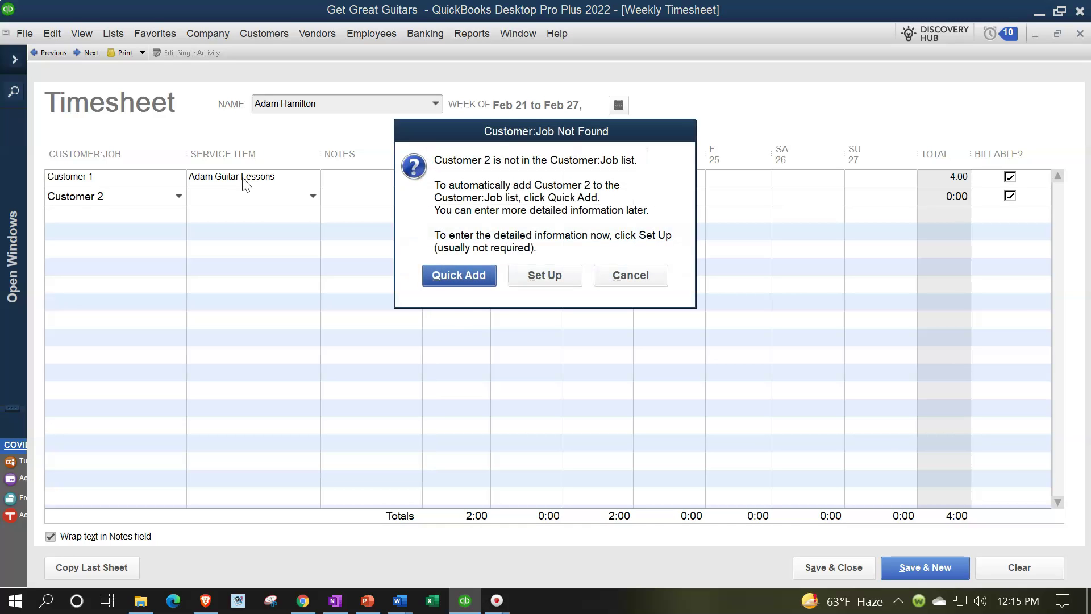
left_click(458, 275)
type("Ad")
key("Tab")
key("Tab")
key("Tab")
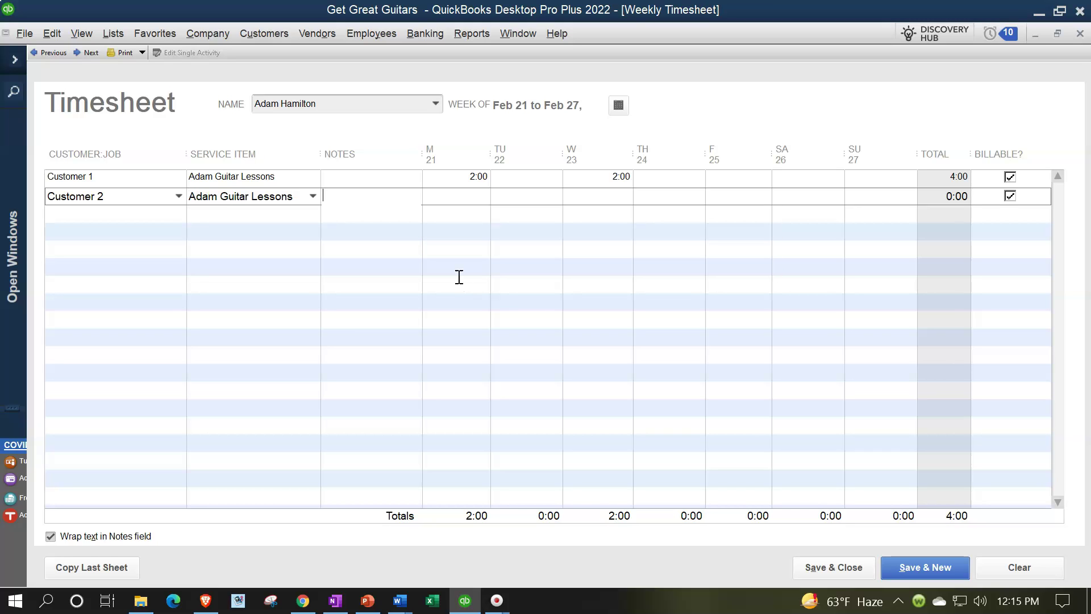
- Record 2 hours each on Tuesday, February 22 and Thursday, February 24 in the Customer 2 row
type("2")
key("Tab")
type("2")
key("Tab")
key("Tab")
key("Tab")
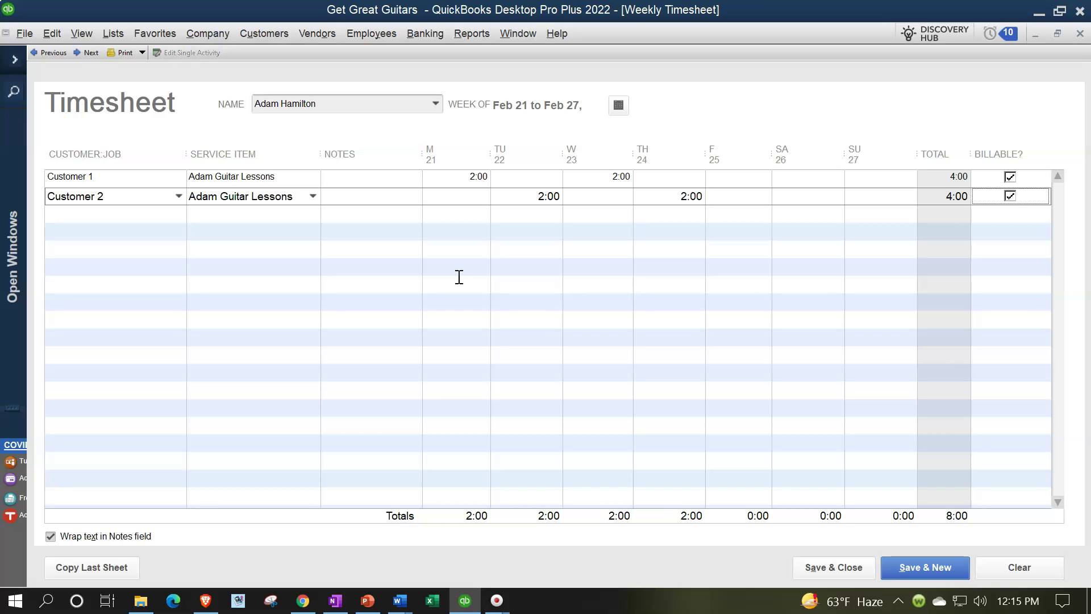
key("Tab")
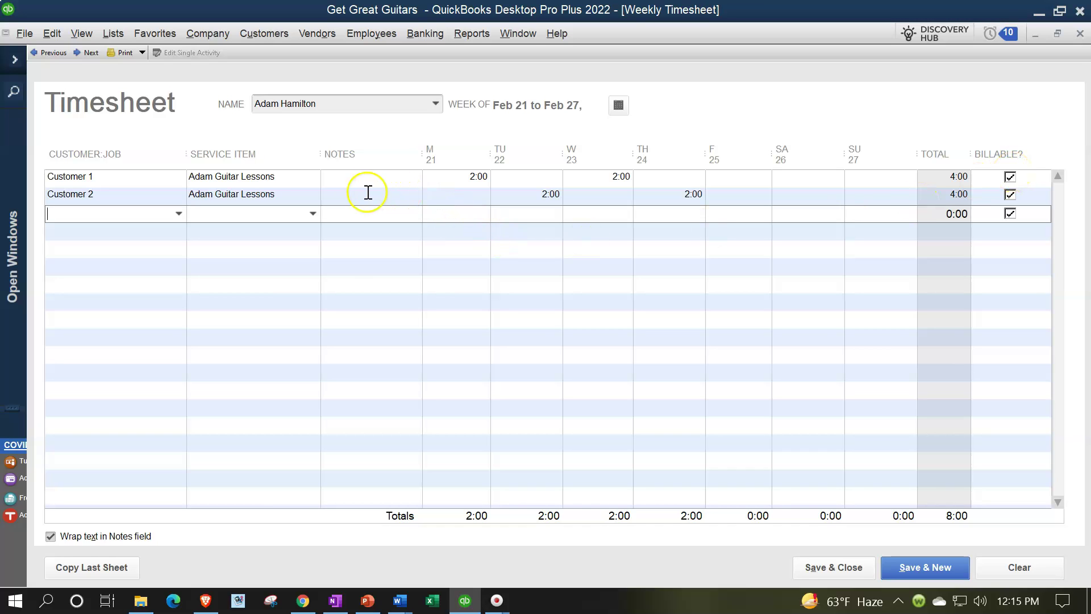
- Save the first instructor's timesheet with both customer rows kept billable and start a new timesheet
left_click(342, 181)
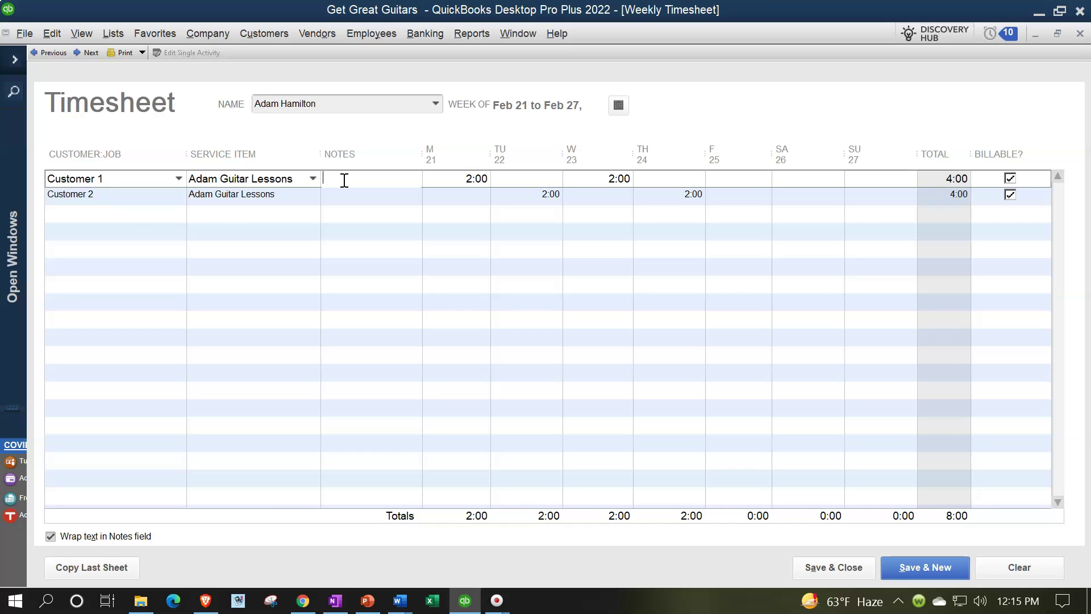
left_click(1010, 178)
left_click(1010, 194)
left_click(911, 568)
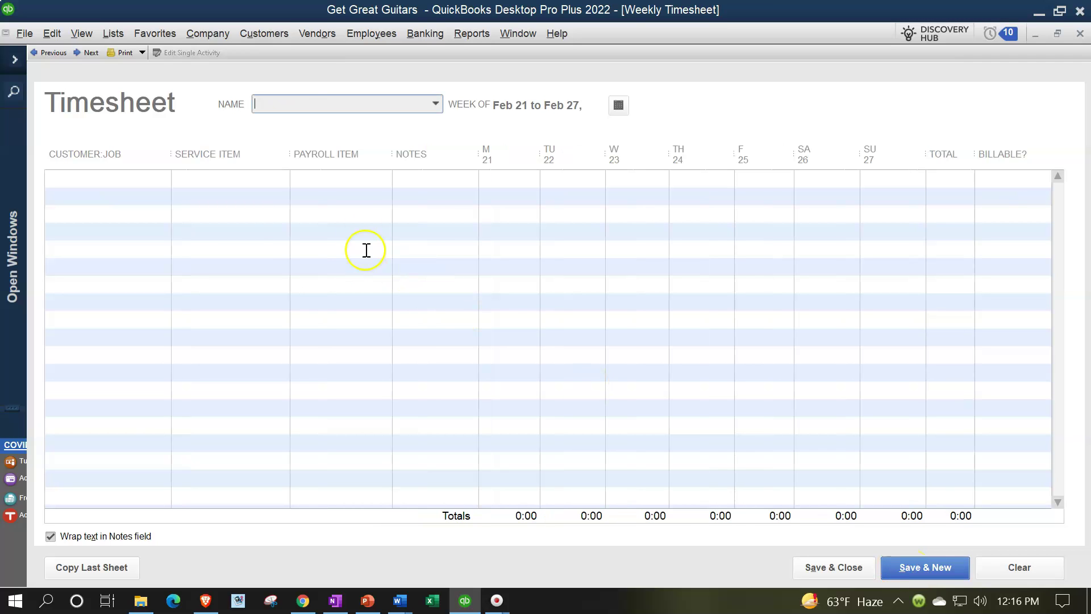
- Choose the second instructor, listed as an employee, as the name on the new weekly timesheet
type("Erica Smith")
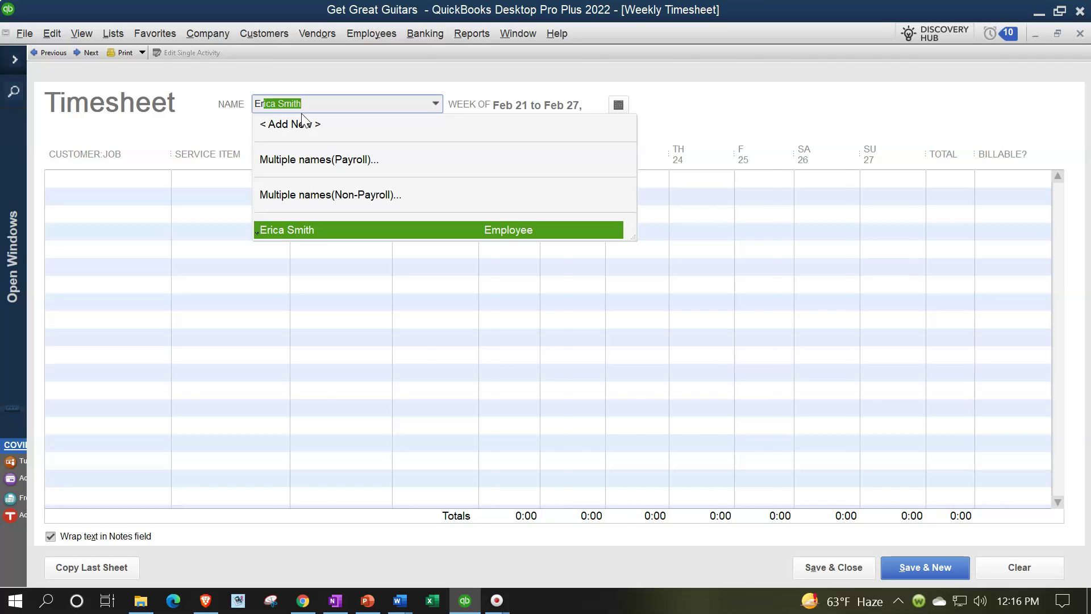
key("Tab")
key("Tab")
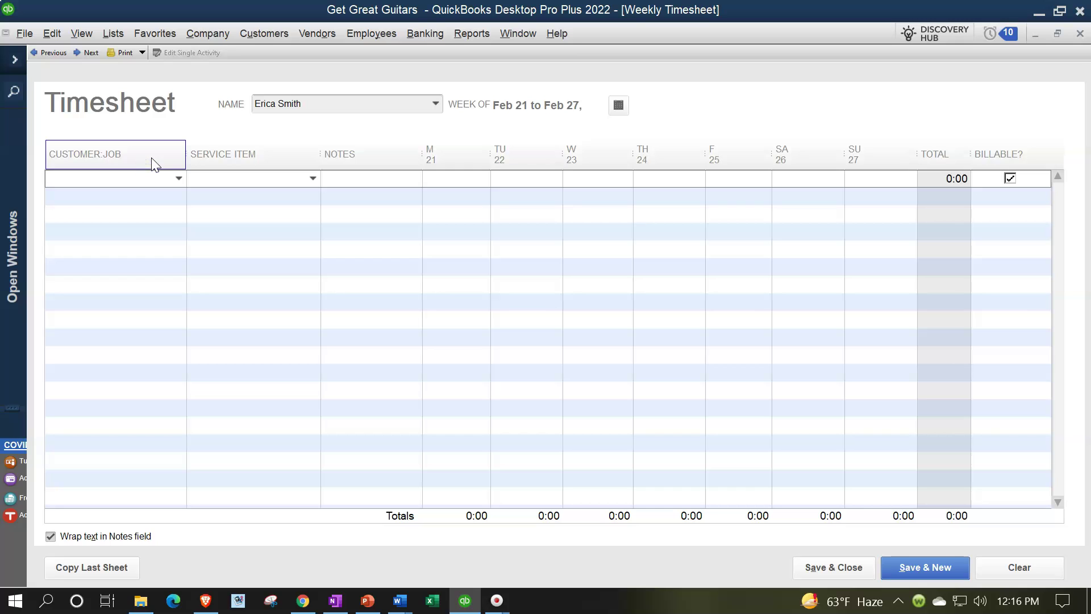
- Enter Customer 3 in the first timesheet row, quick-add it and assign the second instructor's guitar lessons item
type("Customer ")
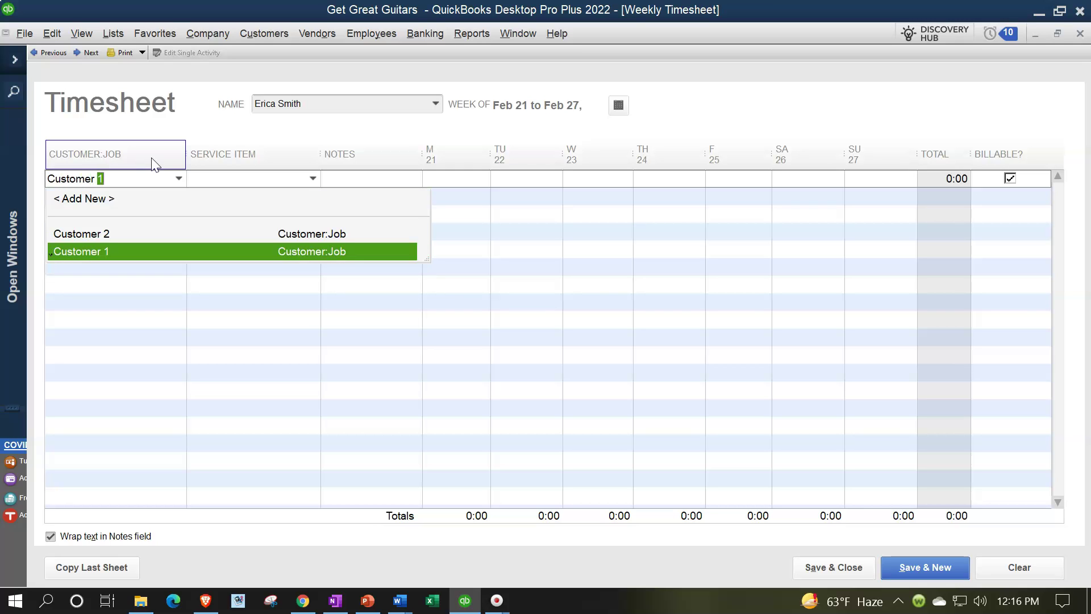
type("3")
key("Tab")
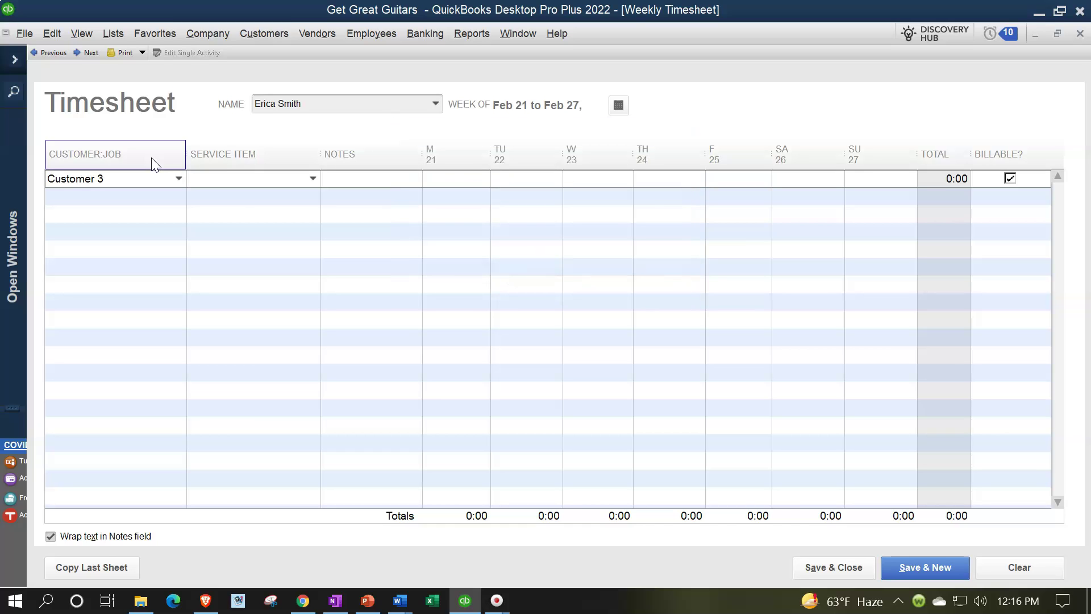
type("Er")
key("Tab")
key("Tab")
- Record 2 hours each on Monday, February 21 and Wednesday, February 23 in the Customer 3 row
type("2")
key("Tab")
key("Tab")
type("2")
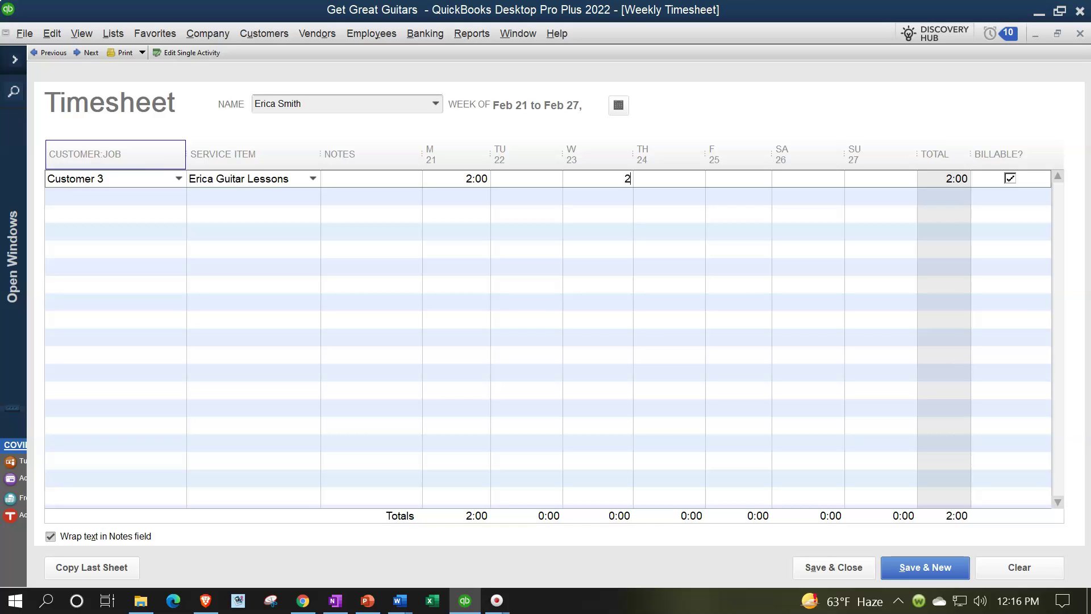
key("Tab")
key("Tab")
key("Tab")
- Enter Customer 4 in the second timesheet row, quick-add it and assign the second instructor's guitar lessons item
type("Cus")
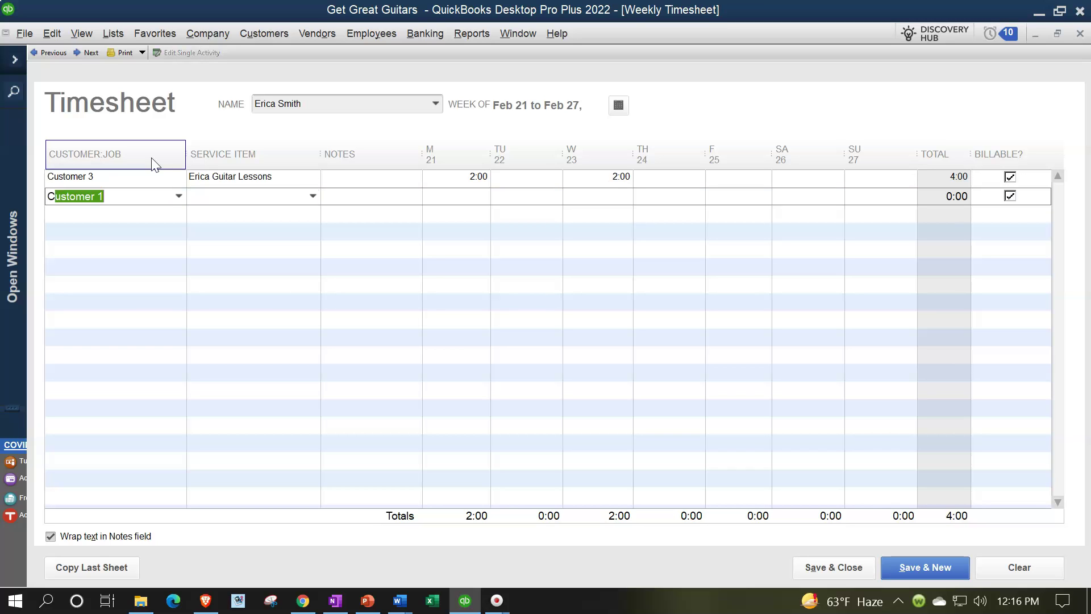
type("to")
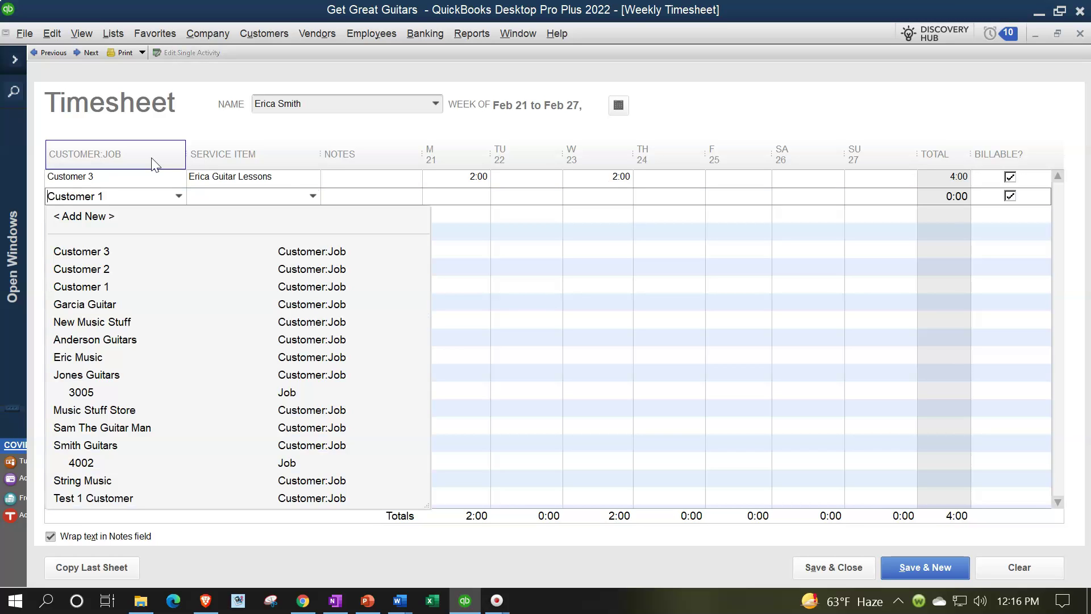
type("mer 4")
key("Tab")
key("Return")
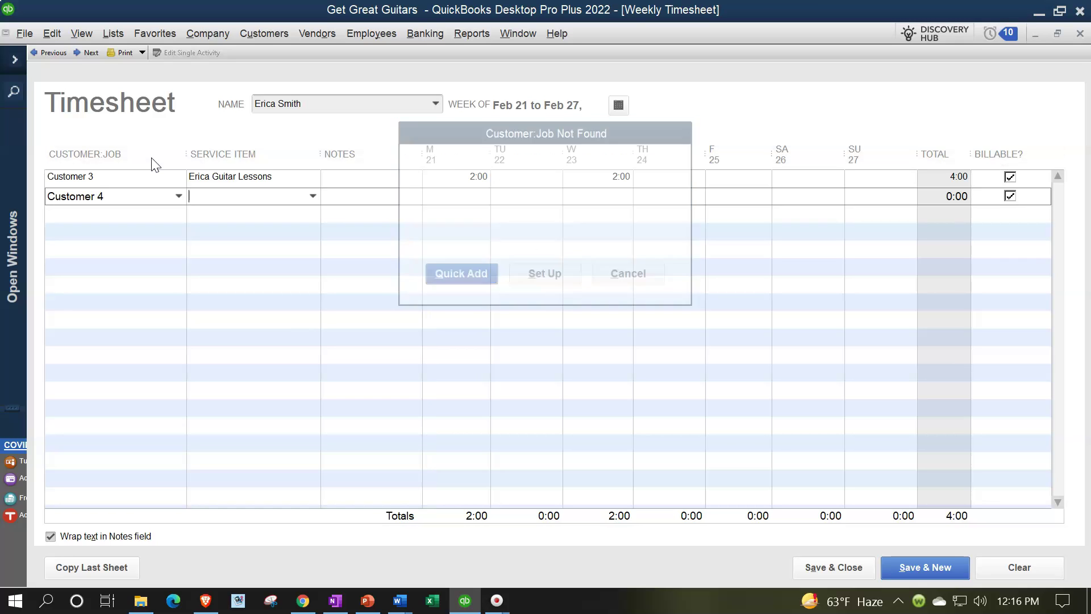
type("E")
key("Tab")
key("Tab")
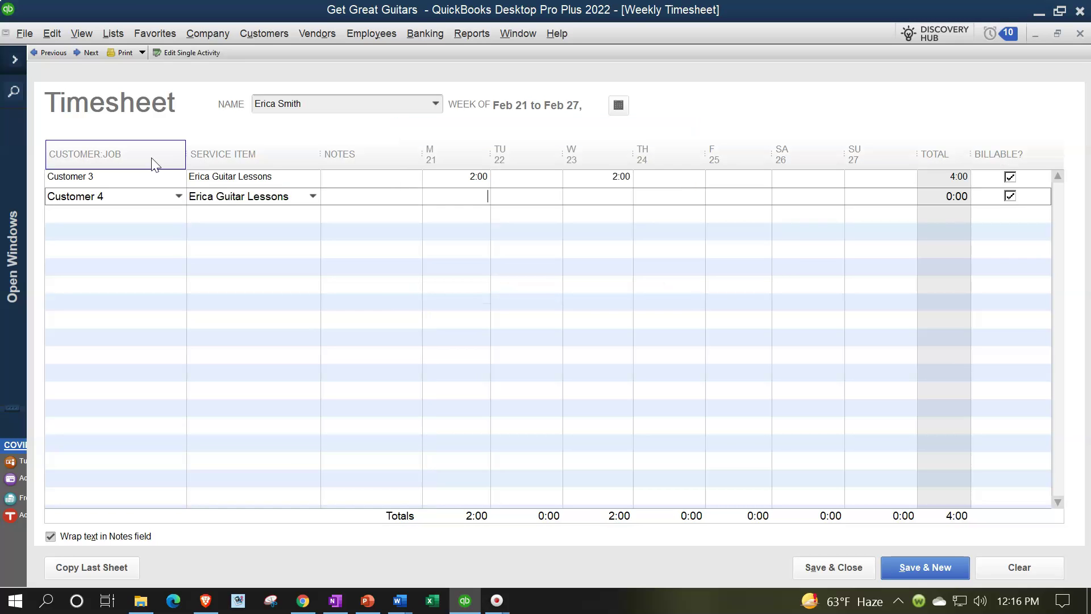
- Record 2 hours each on Tuesday, February 22 and Thursday, February 24 for Customer 4, and save and close the timesheet
type("2")
key("Tab")
key("Tab")
type("2")
key("Tab")
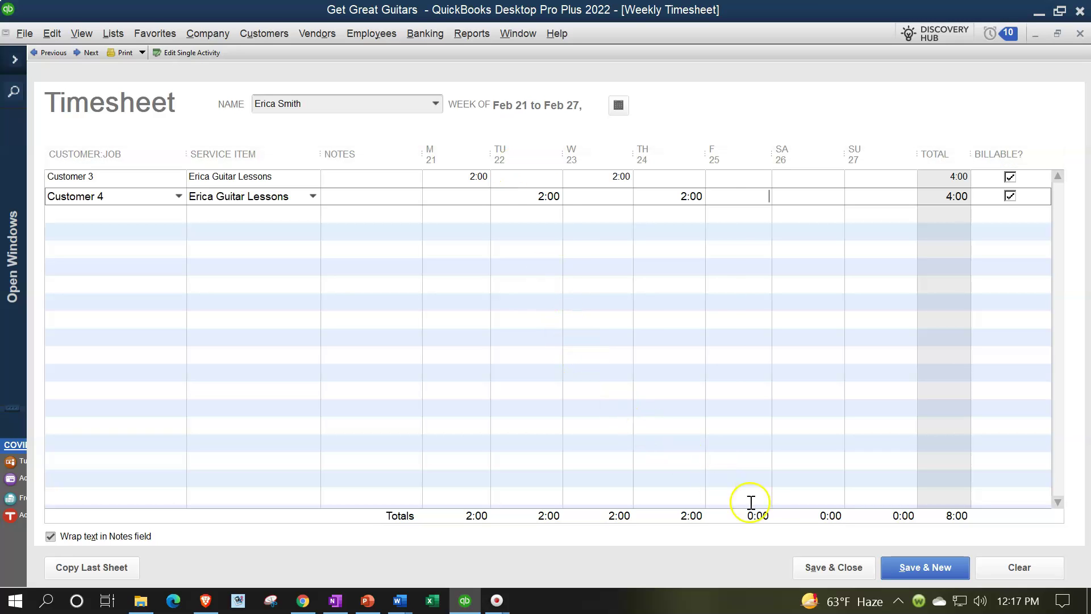
left_click(827, 568)
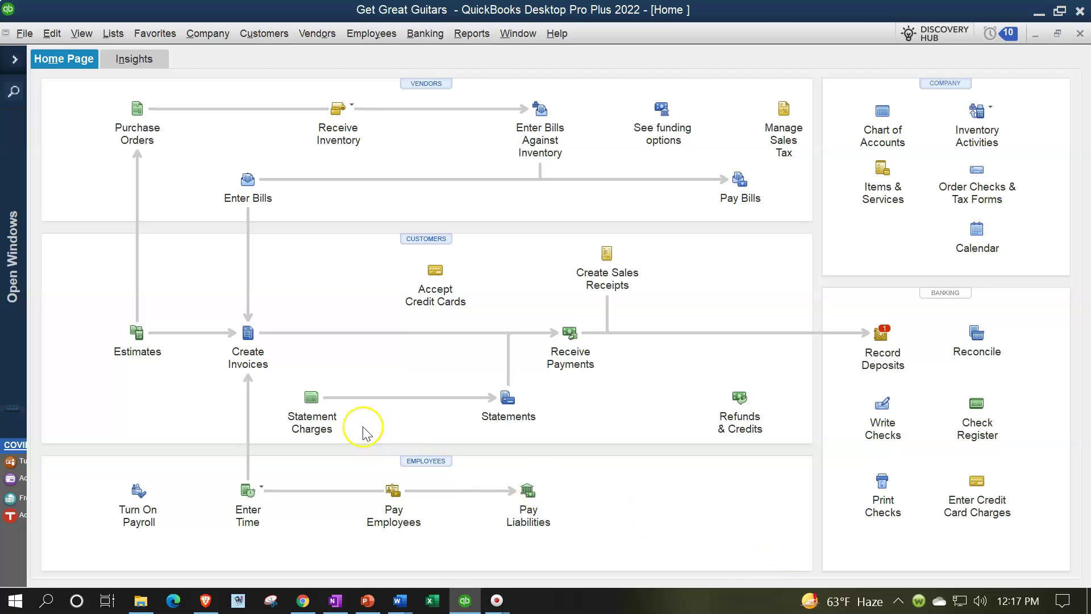
- Open a new invoice from the home page and enter Customer 1 as its customer
left_click(249, 345)
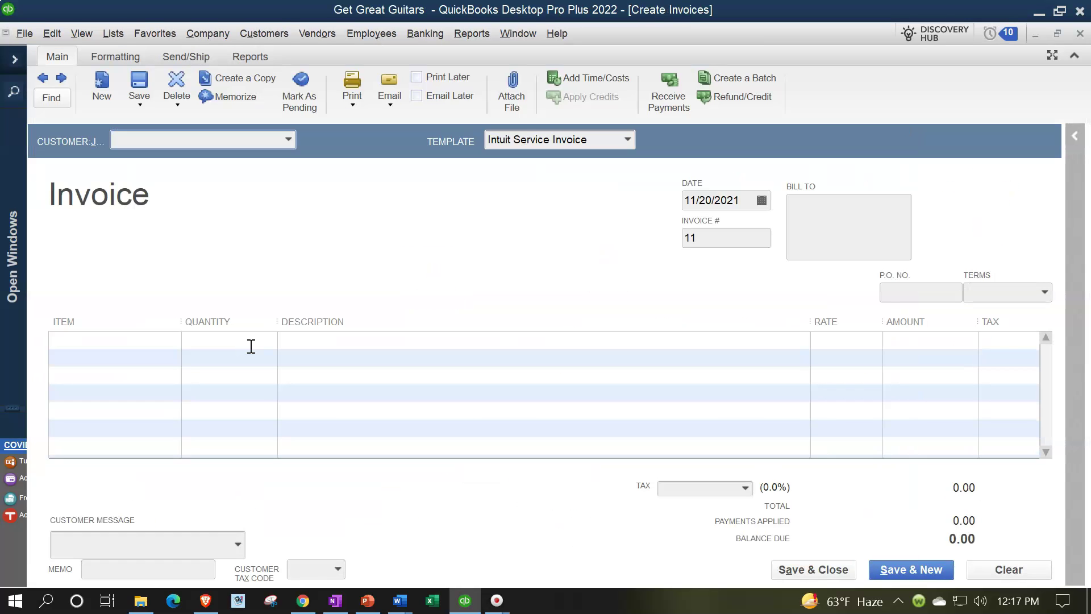
type("Customer 1")
key("Tab")
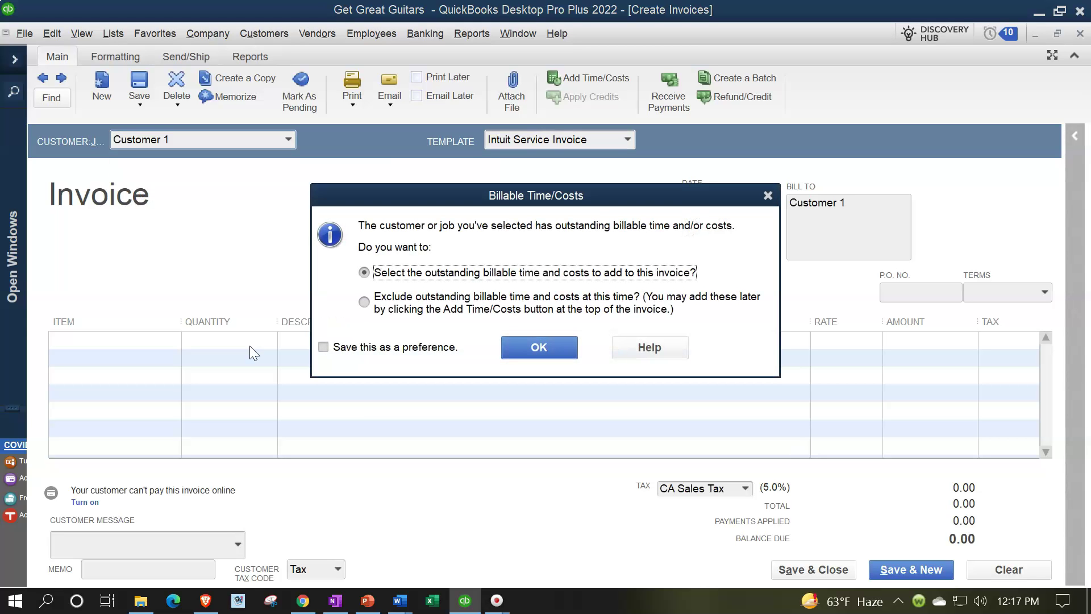